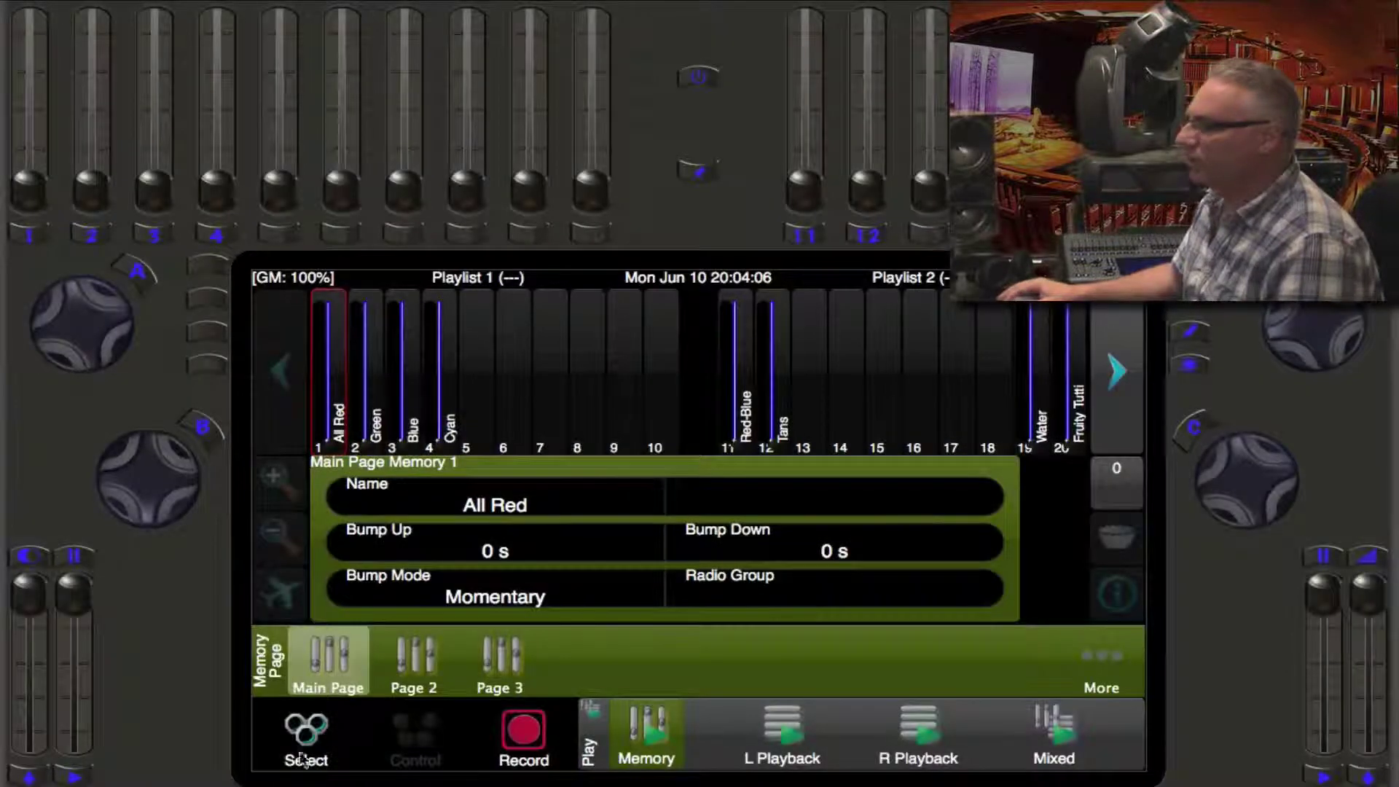
# Set the All Red memory's Bump Up time to 2 s and its Bump Down time to 1 s
pyautogui.click(302, 756)
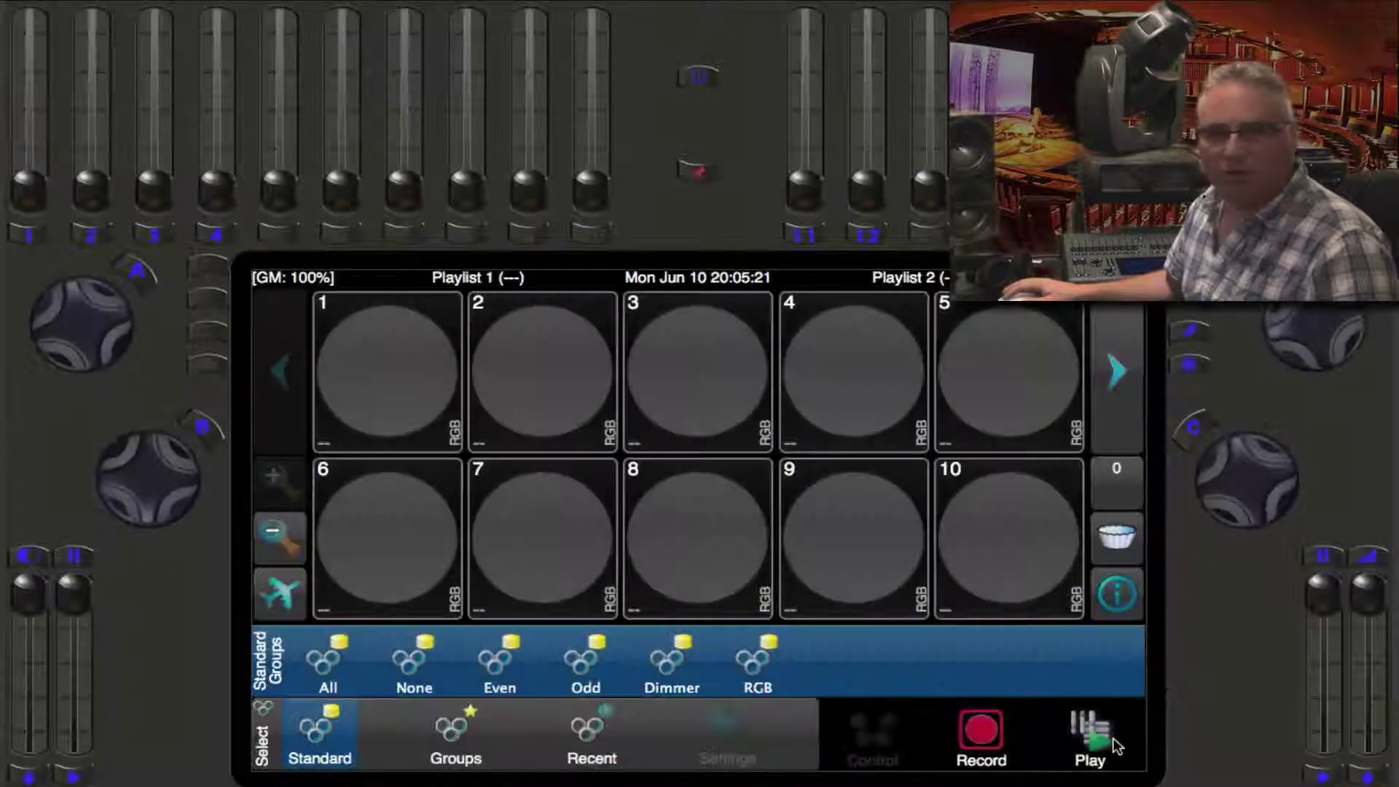
pyautogui.click(1115, 744)
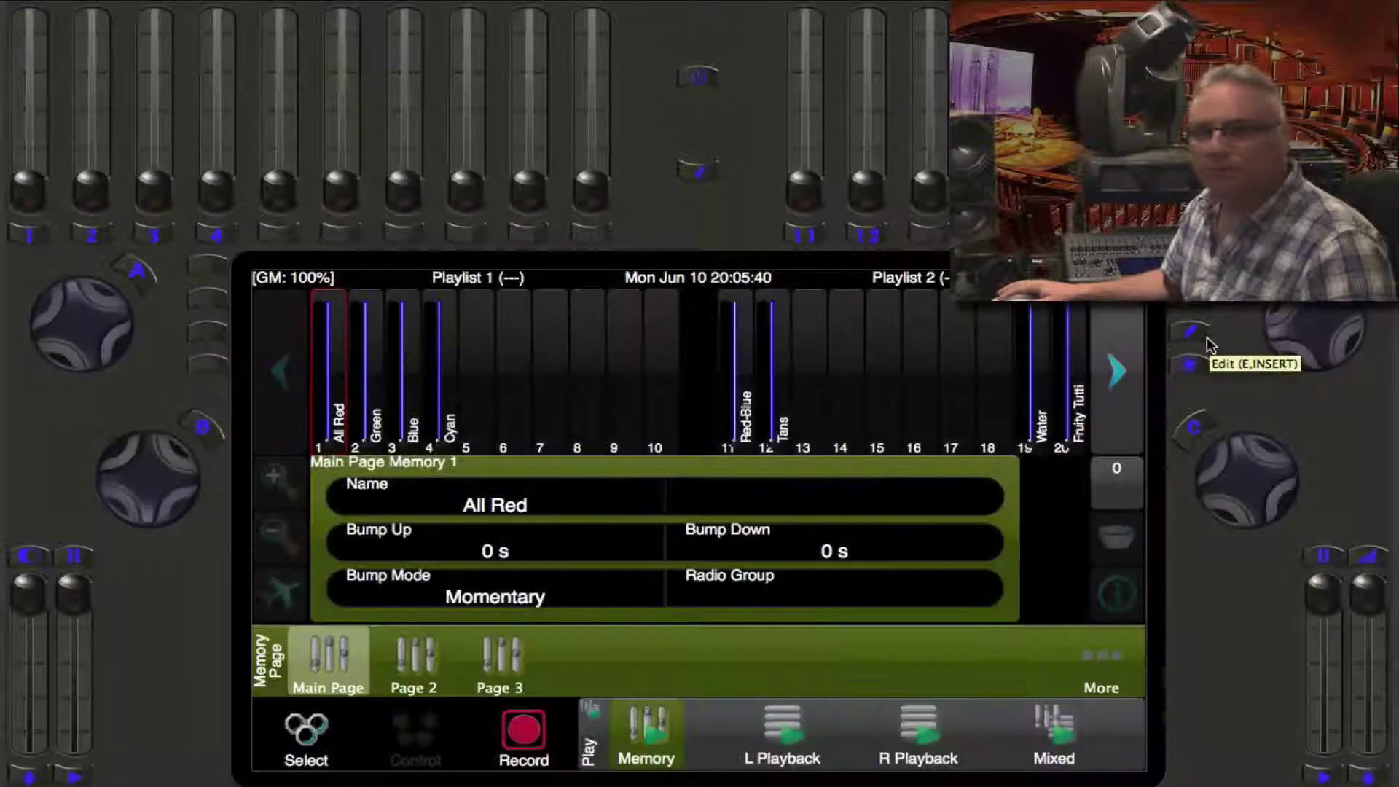
pyautogui.click(1206, 338)
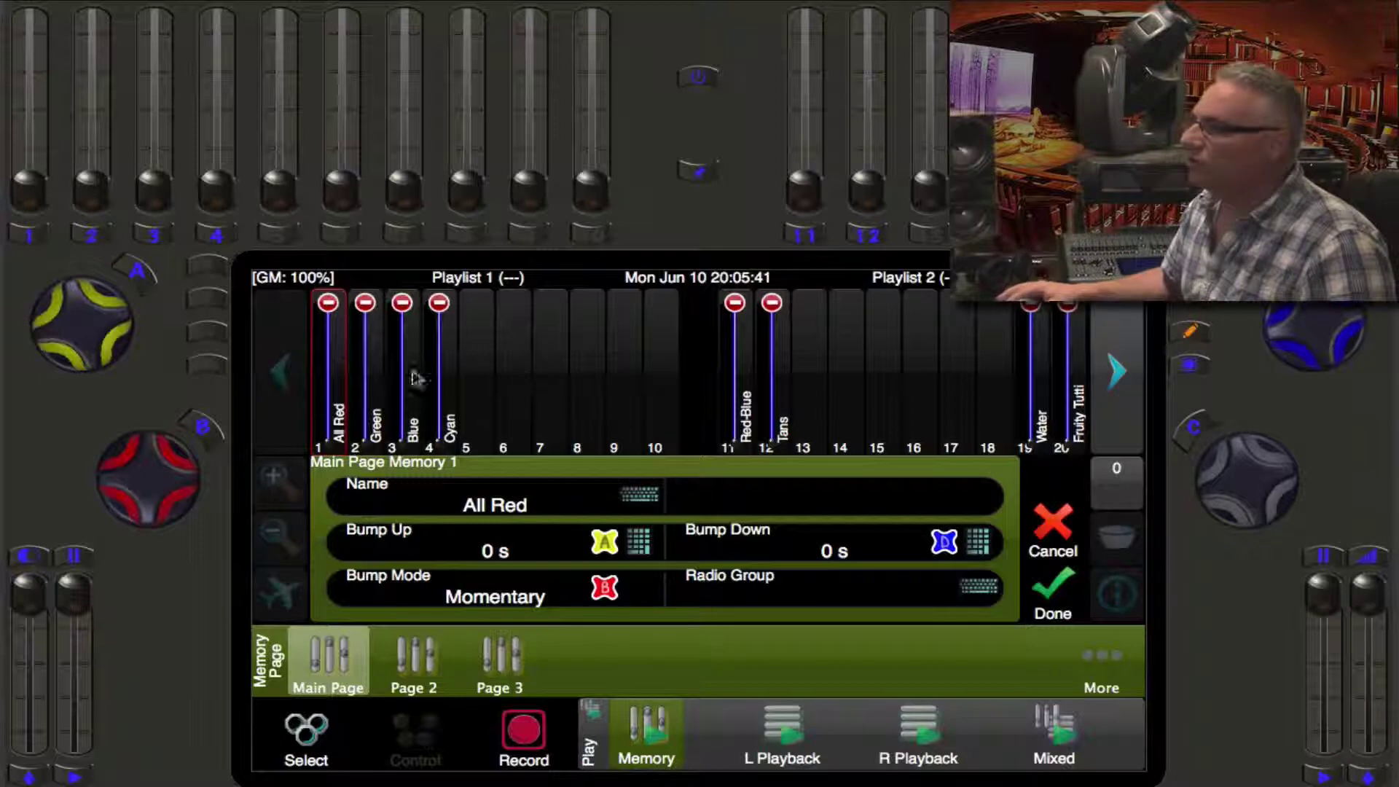
pyautogui.click(374, 384)
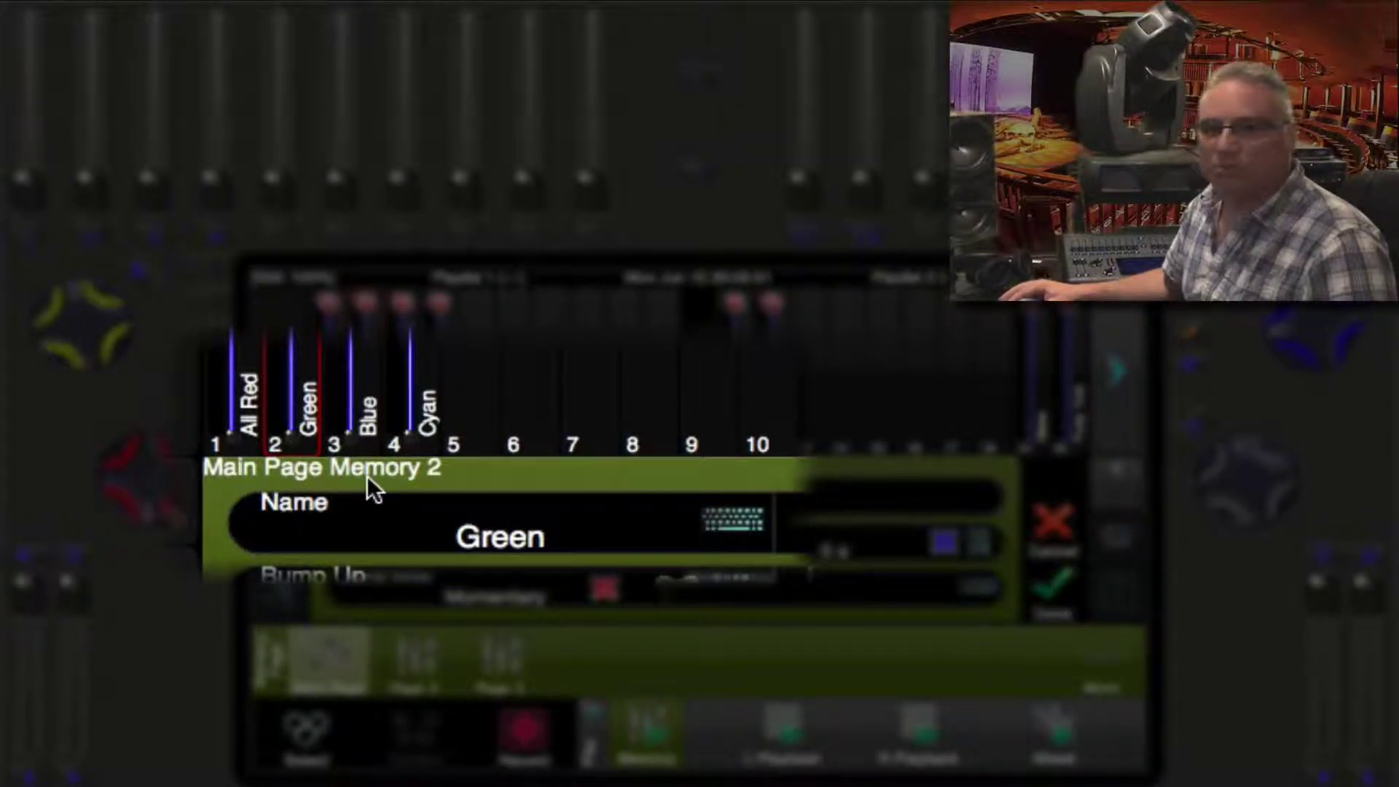
pyautogui.click(237, 387)
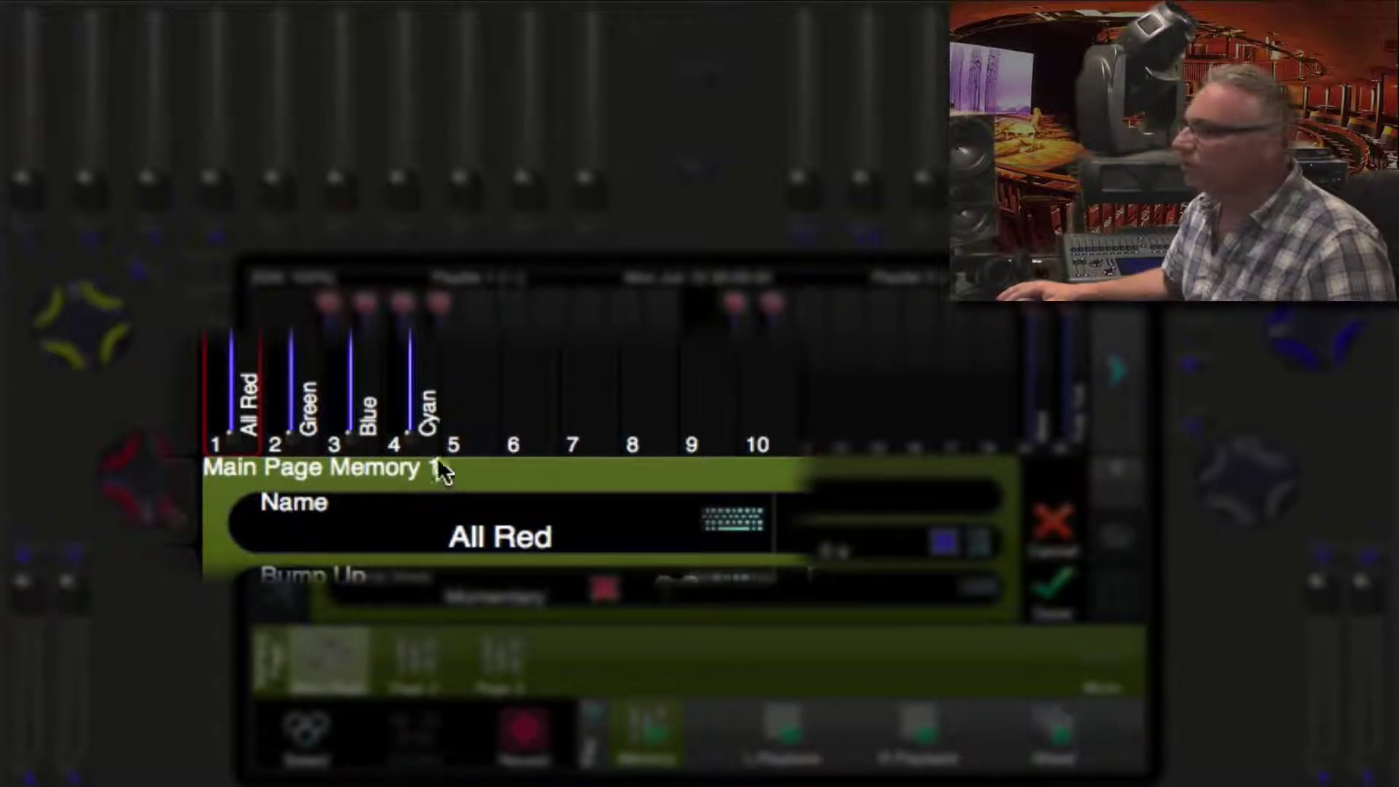
pyautogui.click(432, 343)
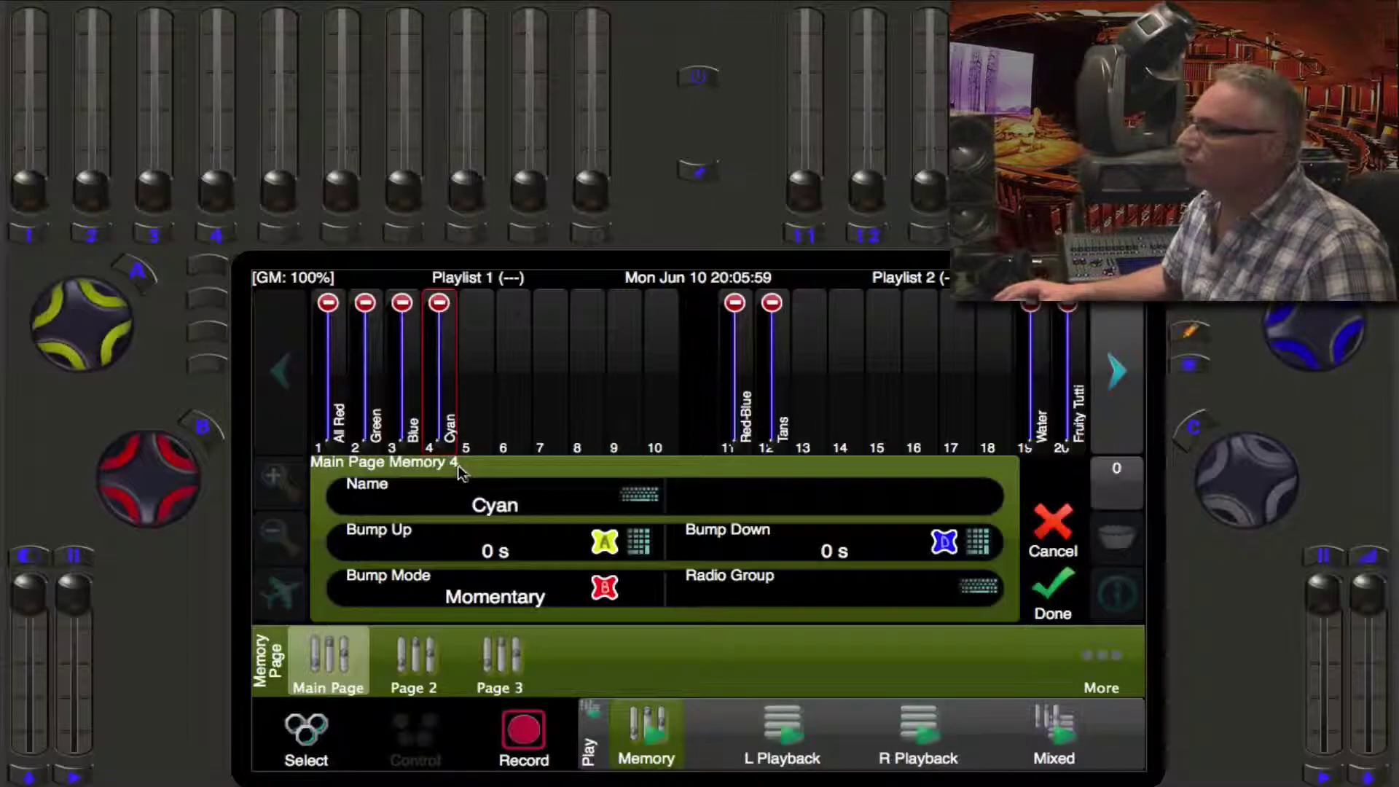
pyautogui.click(247, 342)
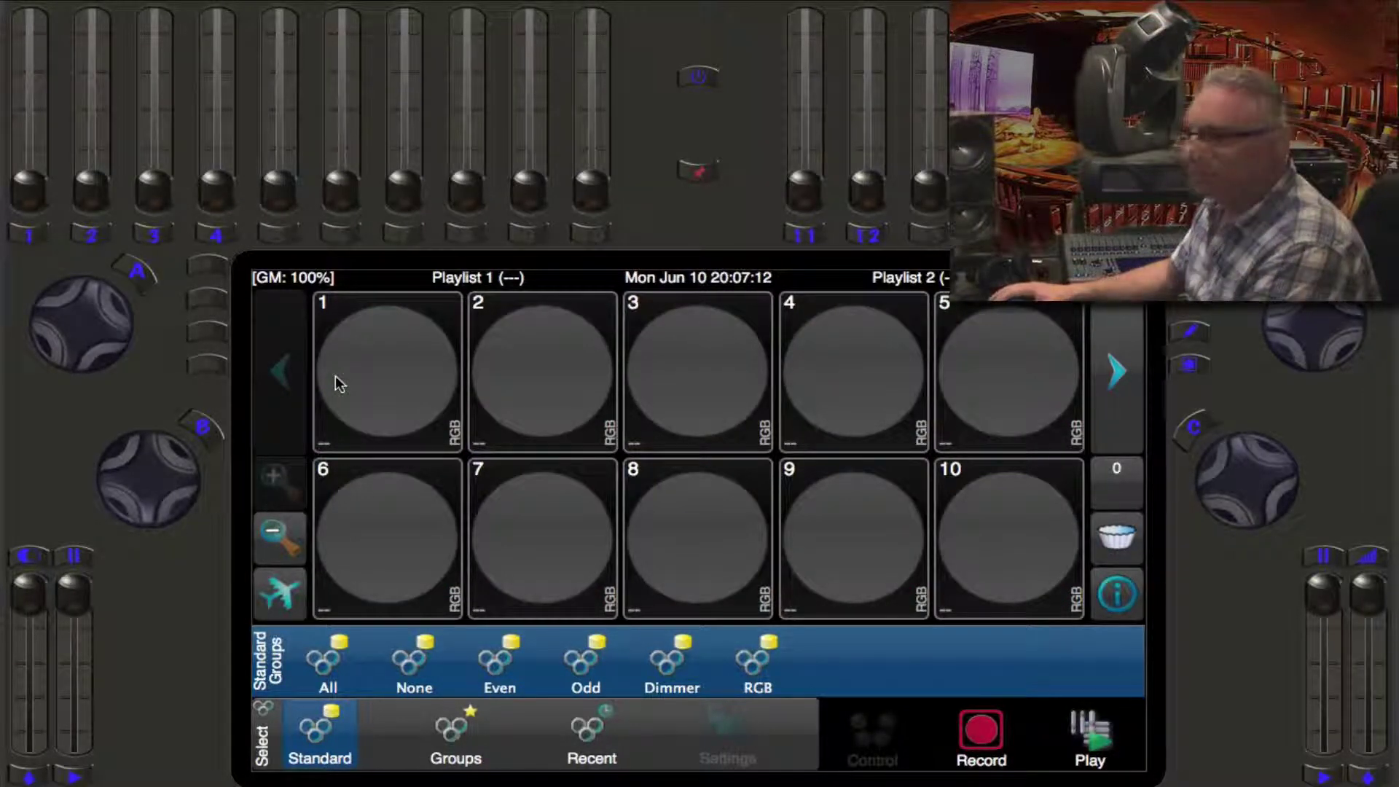
# Set the All Red memory's Bump Mode to Toggle and finish editing
pyautogui.click(1113, 724)
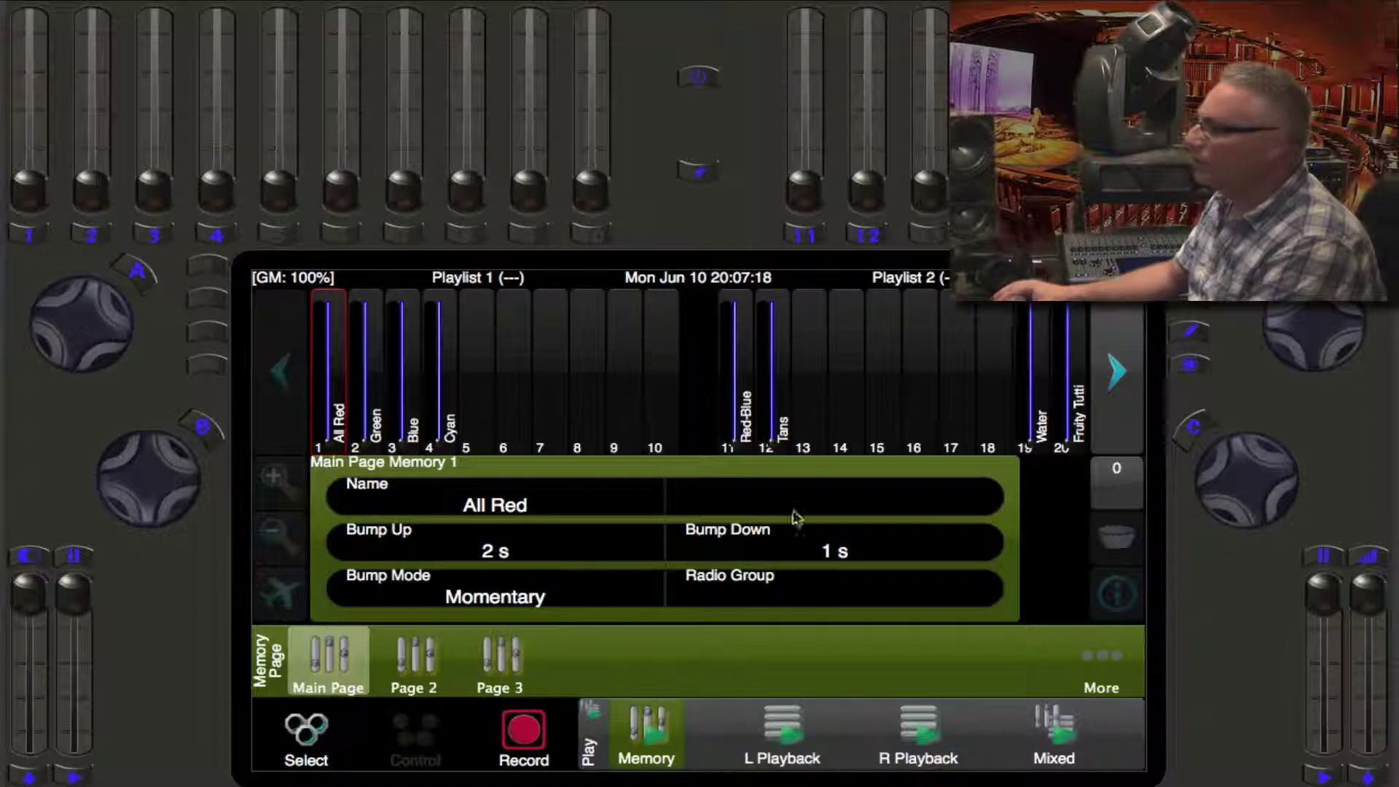
pyautogui.click(1200, 335)
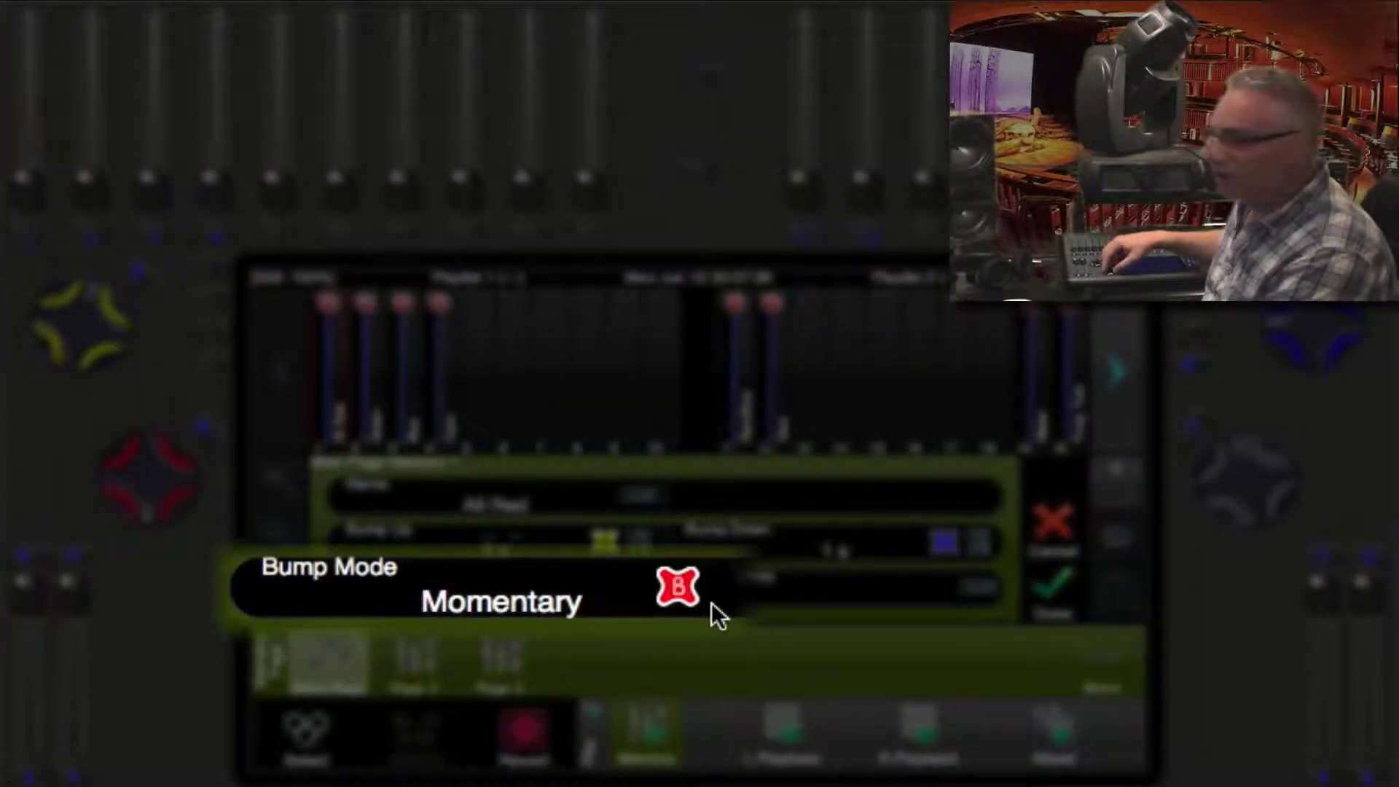
pyautogui.scroll(-2, 712, 602)
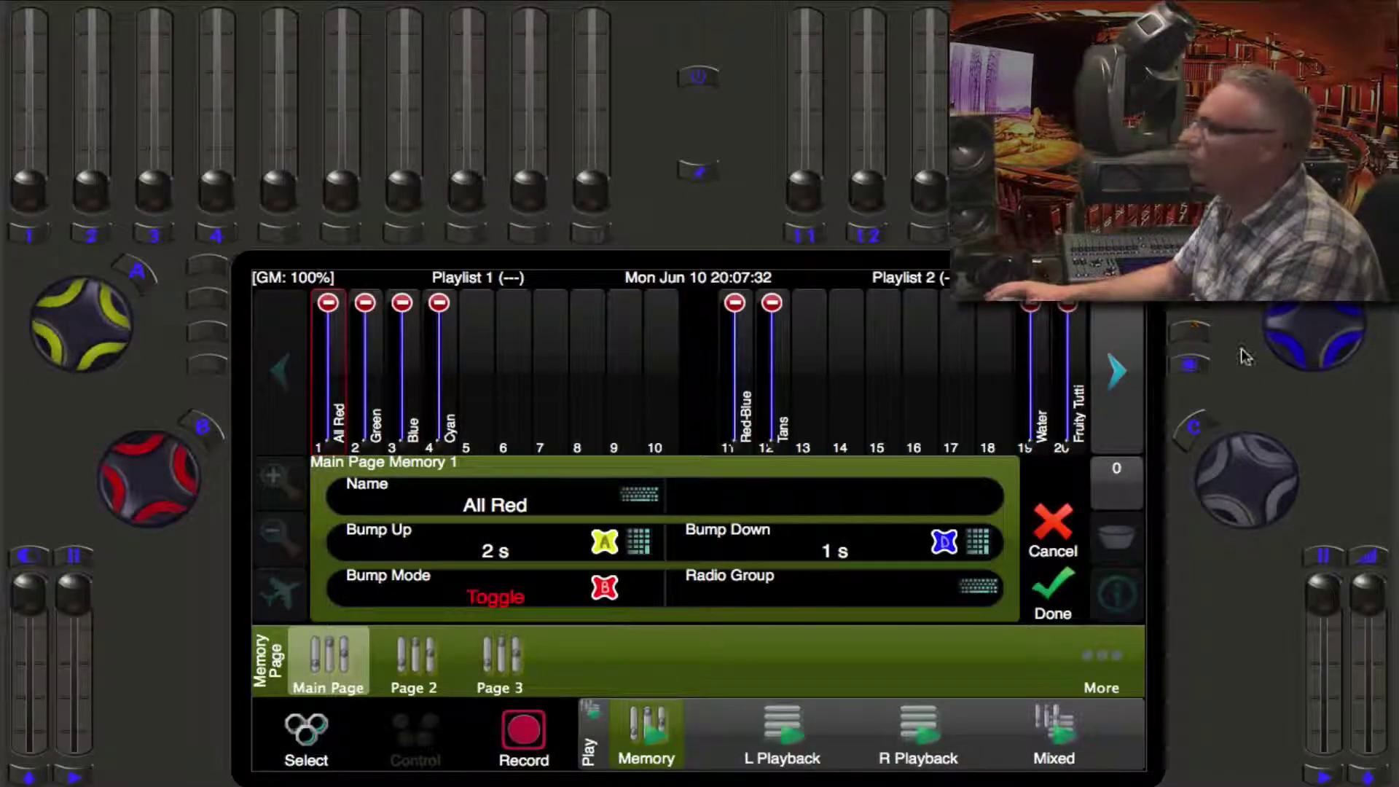
pyautogui.click(1206, 340)
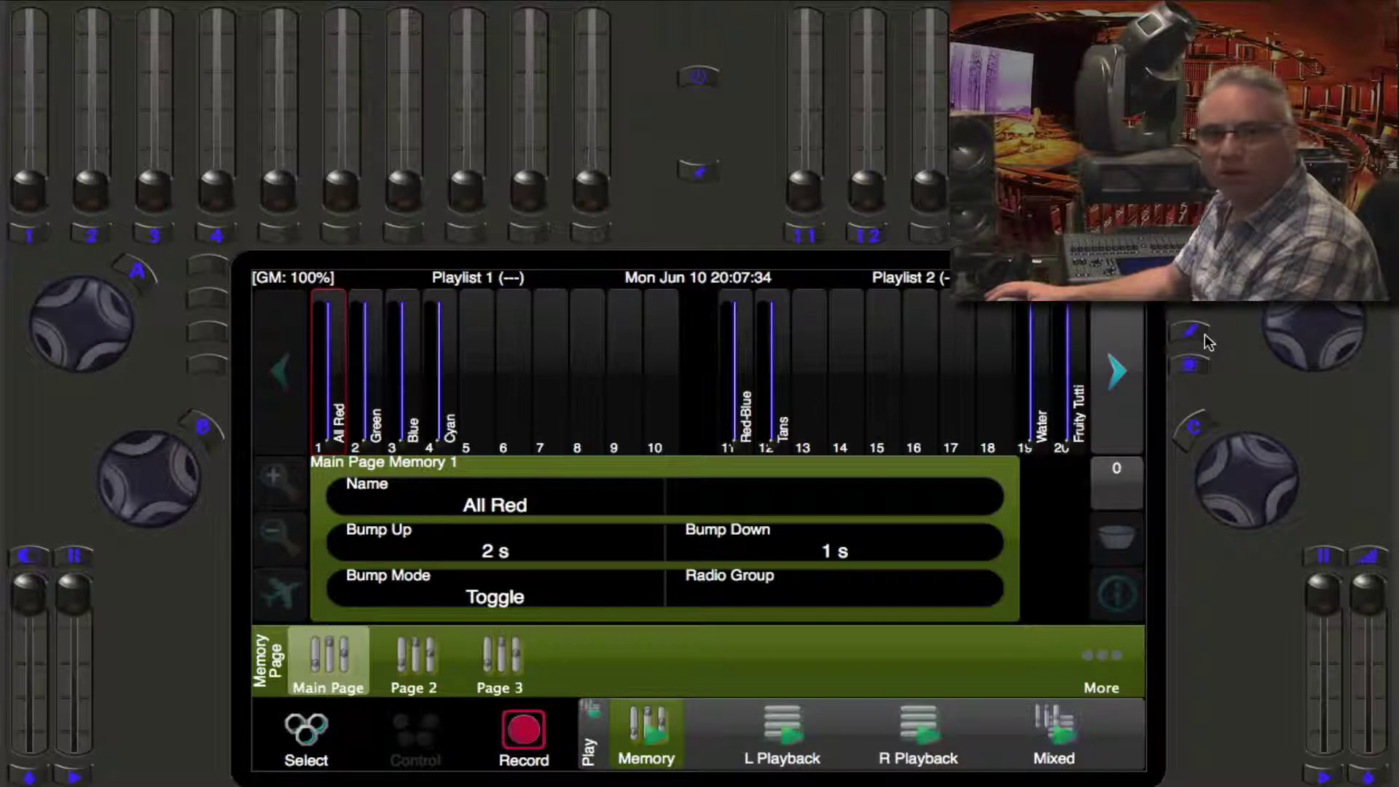
# Test the All Red memory's toggle bump in the fixture view and review its bump times
pyautogui.click(330, 740)
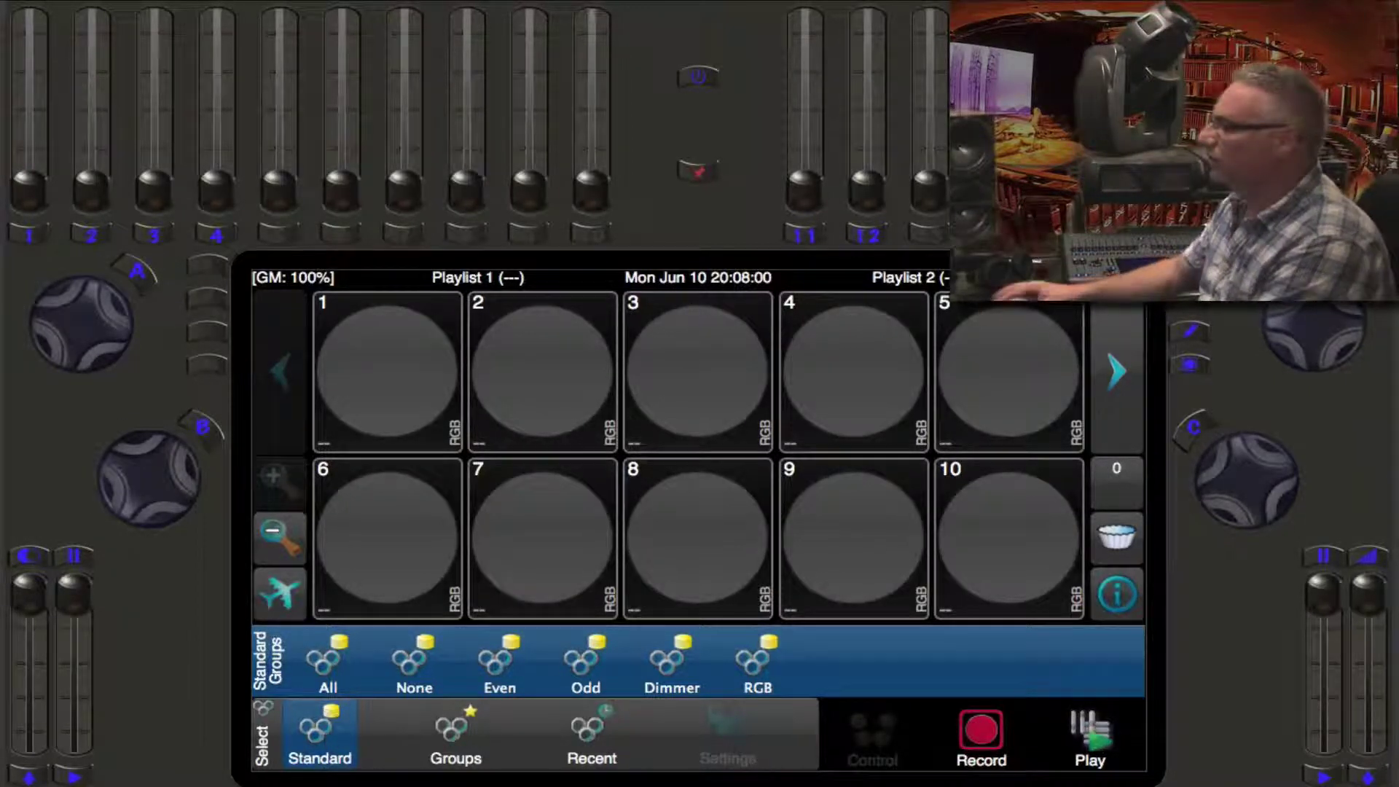
pyautogui.click(1109, 744)
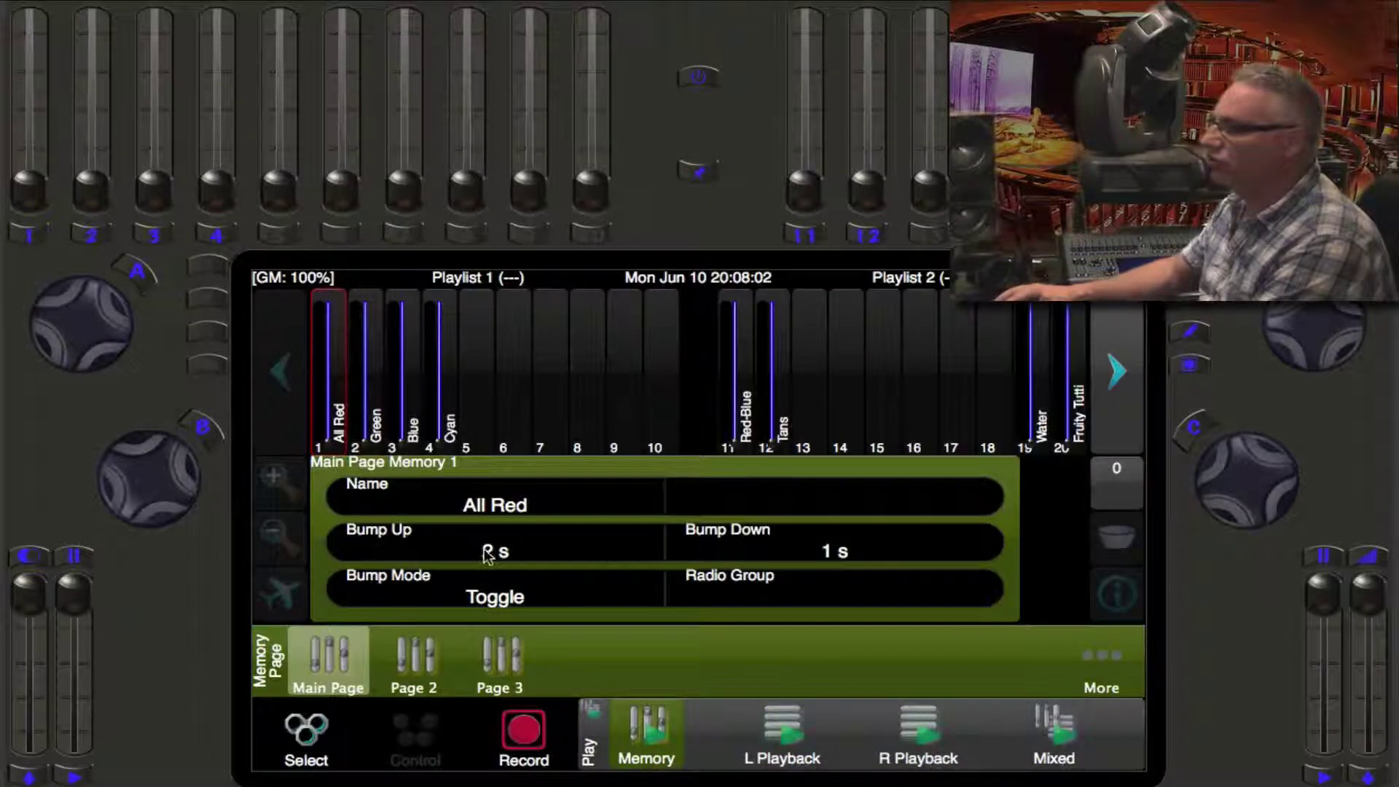
pyautogui.click(519, 565)
pyautogui.click(522, 592)
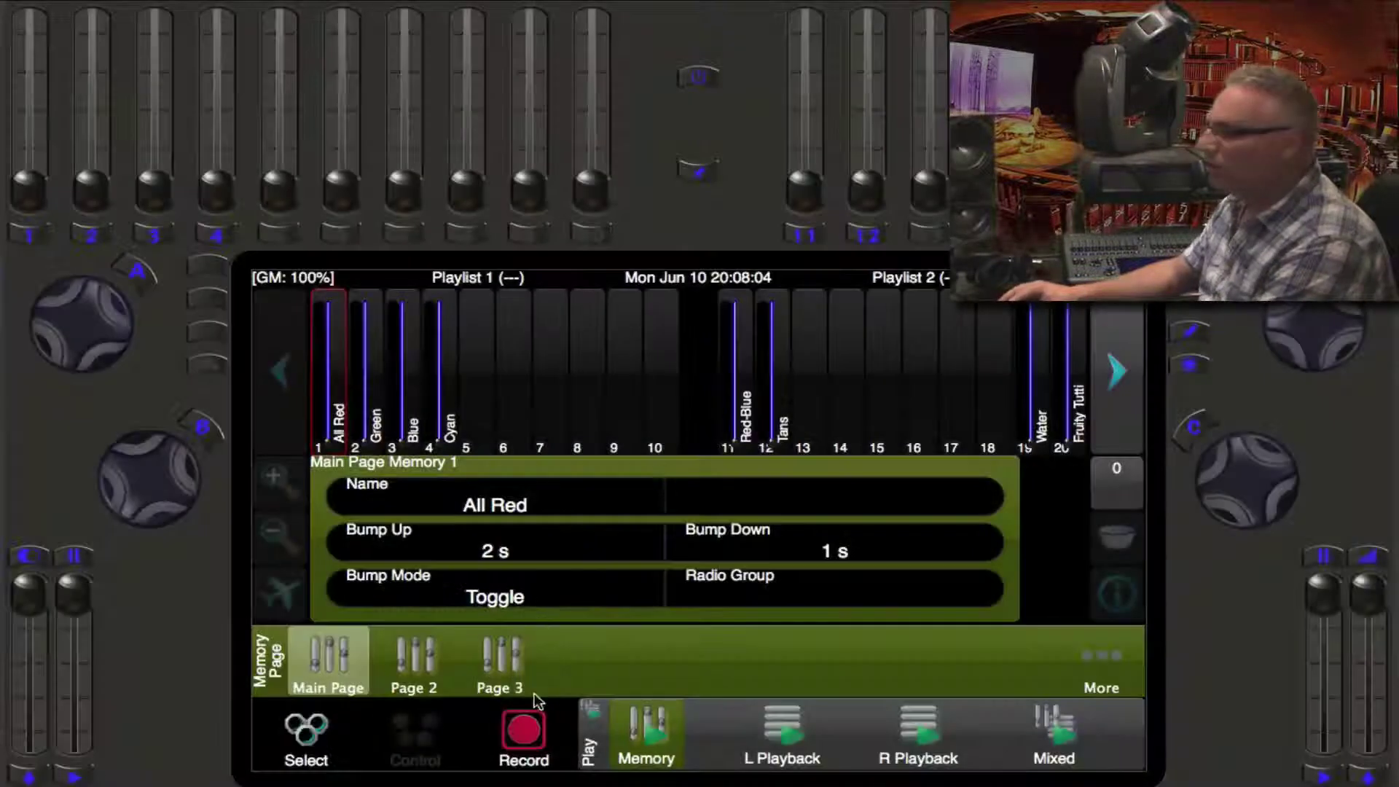
pyautogui.click(315, 726)
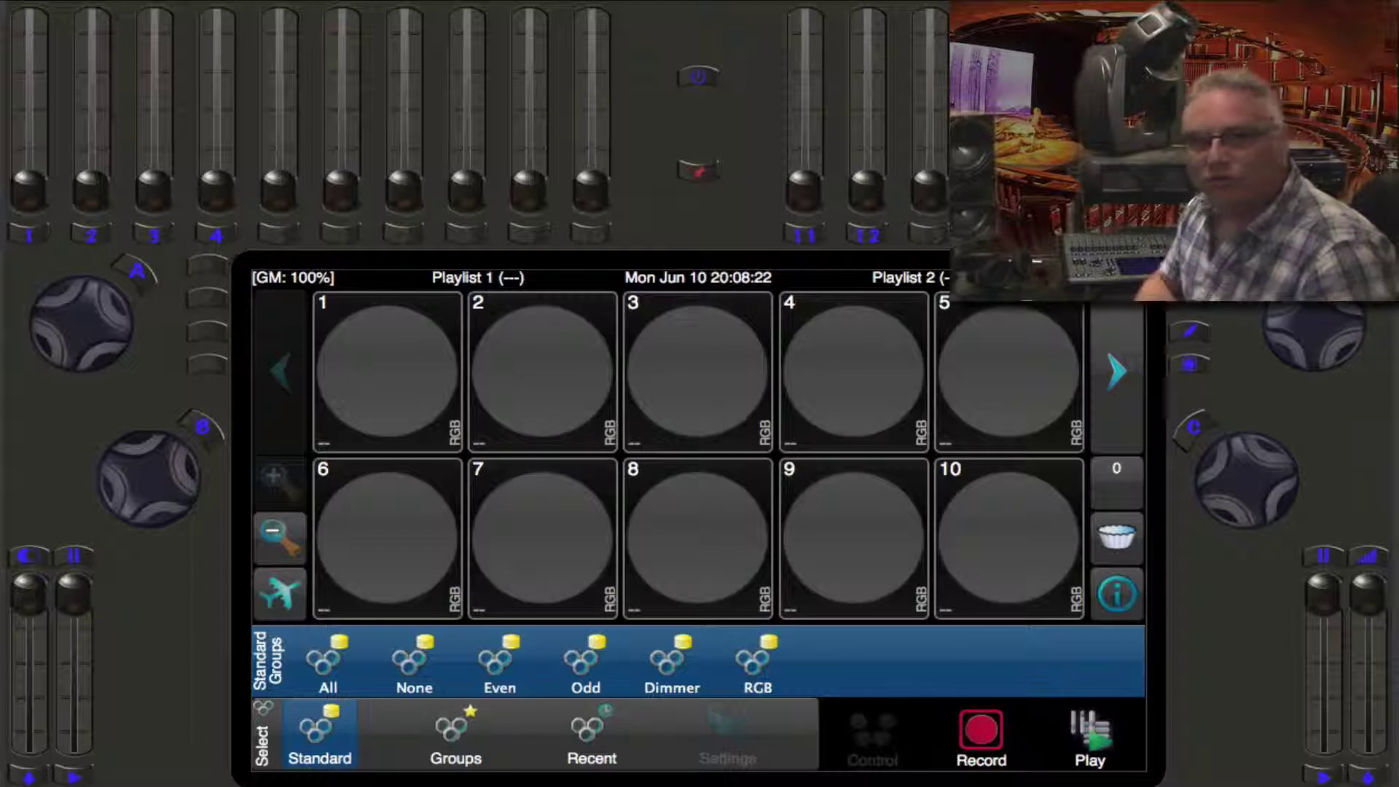
pyautogui.click(1118, 738)
# Select the Green memory and check its momentary bump in the fixture view
pyautogui.click(368, 361)
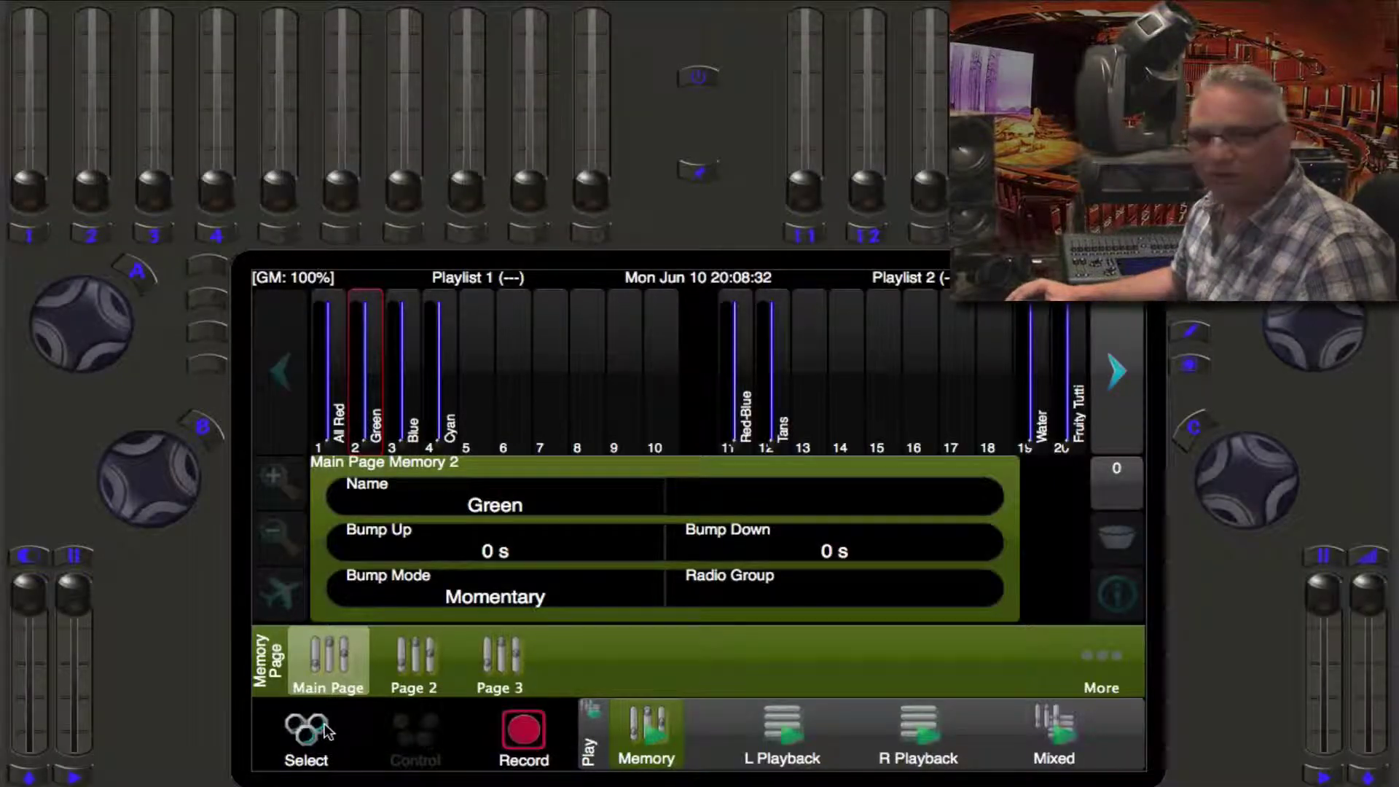
pyautogui.click(306, 732)
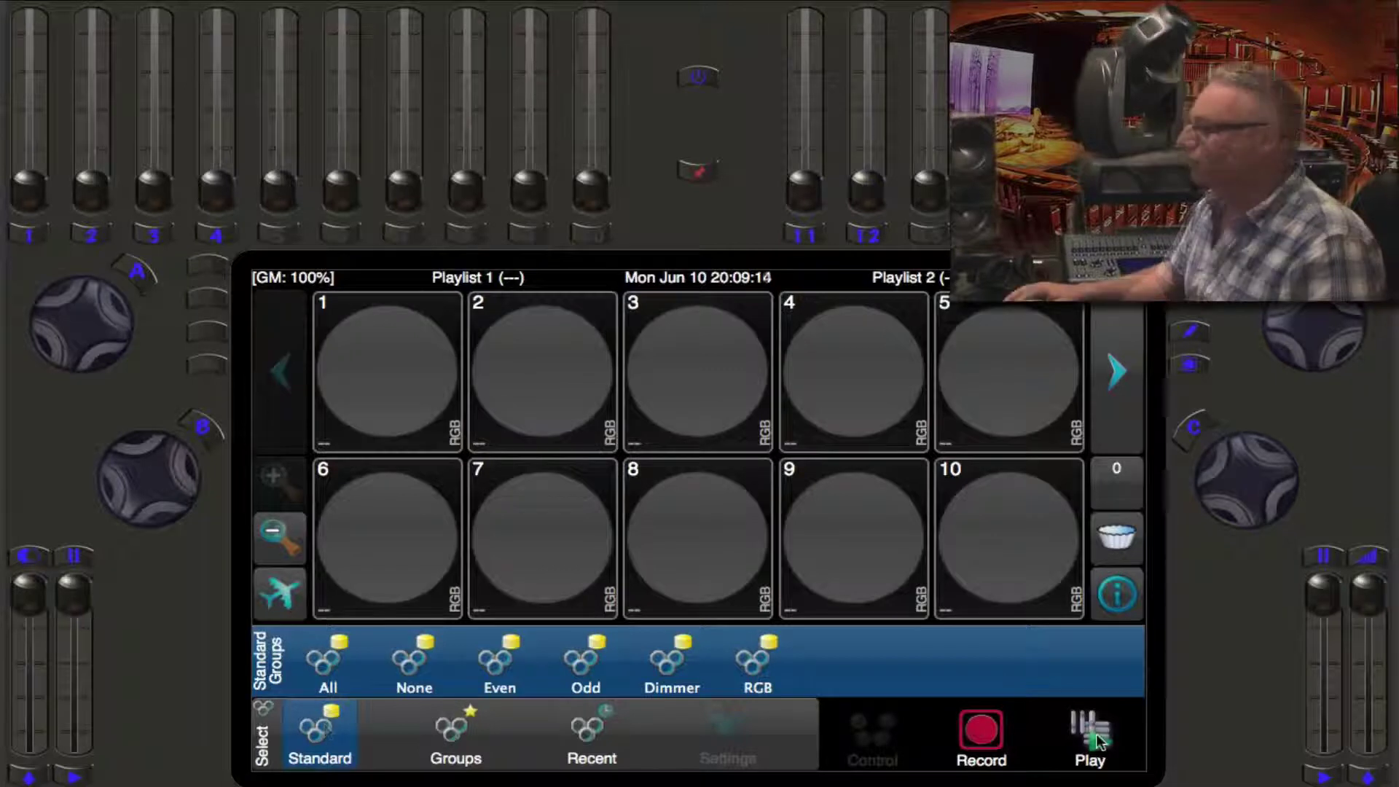
pyautogui.click(1098, 741)
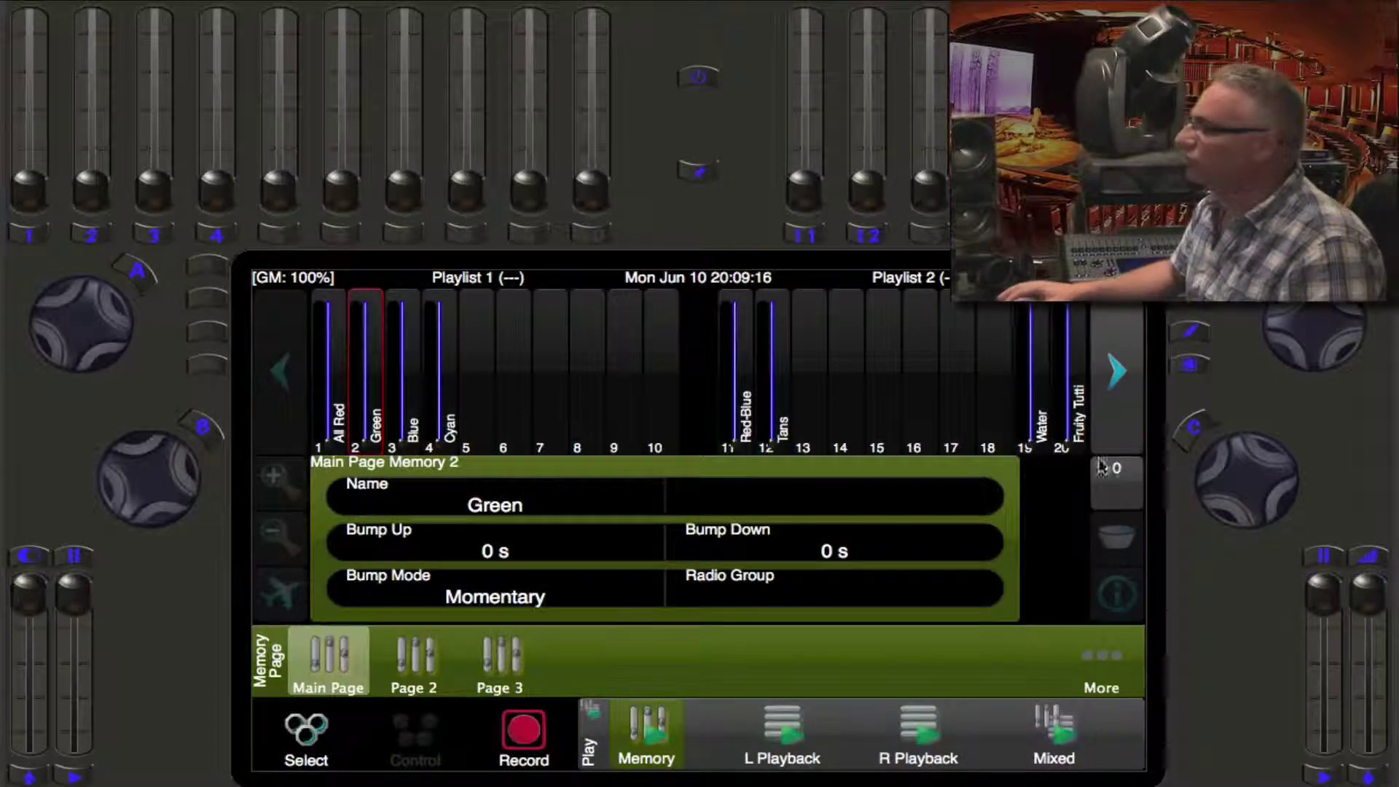
# Set the All Red memory's Bump Mode to Disabled and check its bump in the fixture view
pyautogui.click(341, 403)
pyautogui.click(1195, 333)
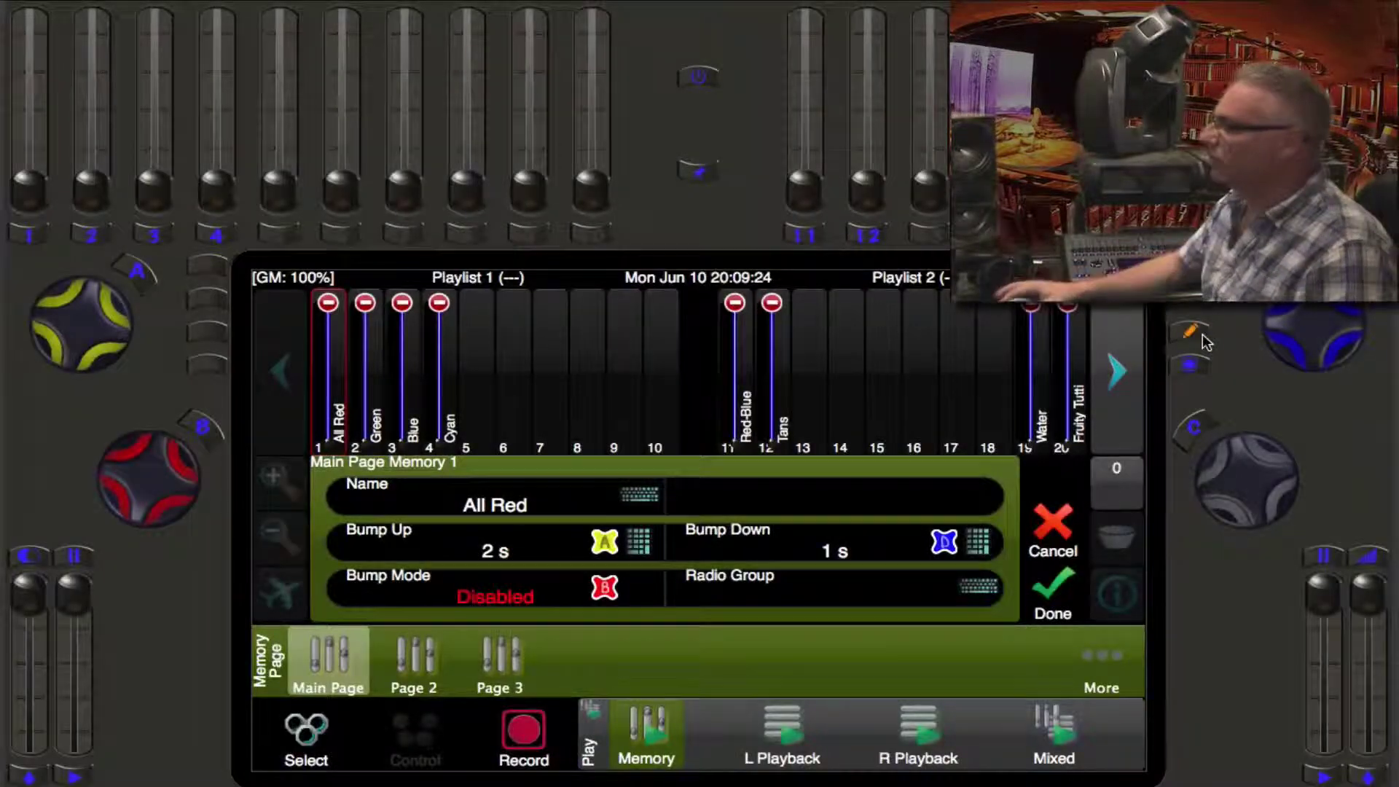
pyautogui.click(1195, 334)
pyautogui.click(321, 735)
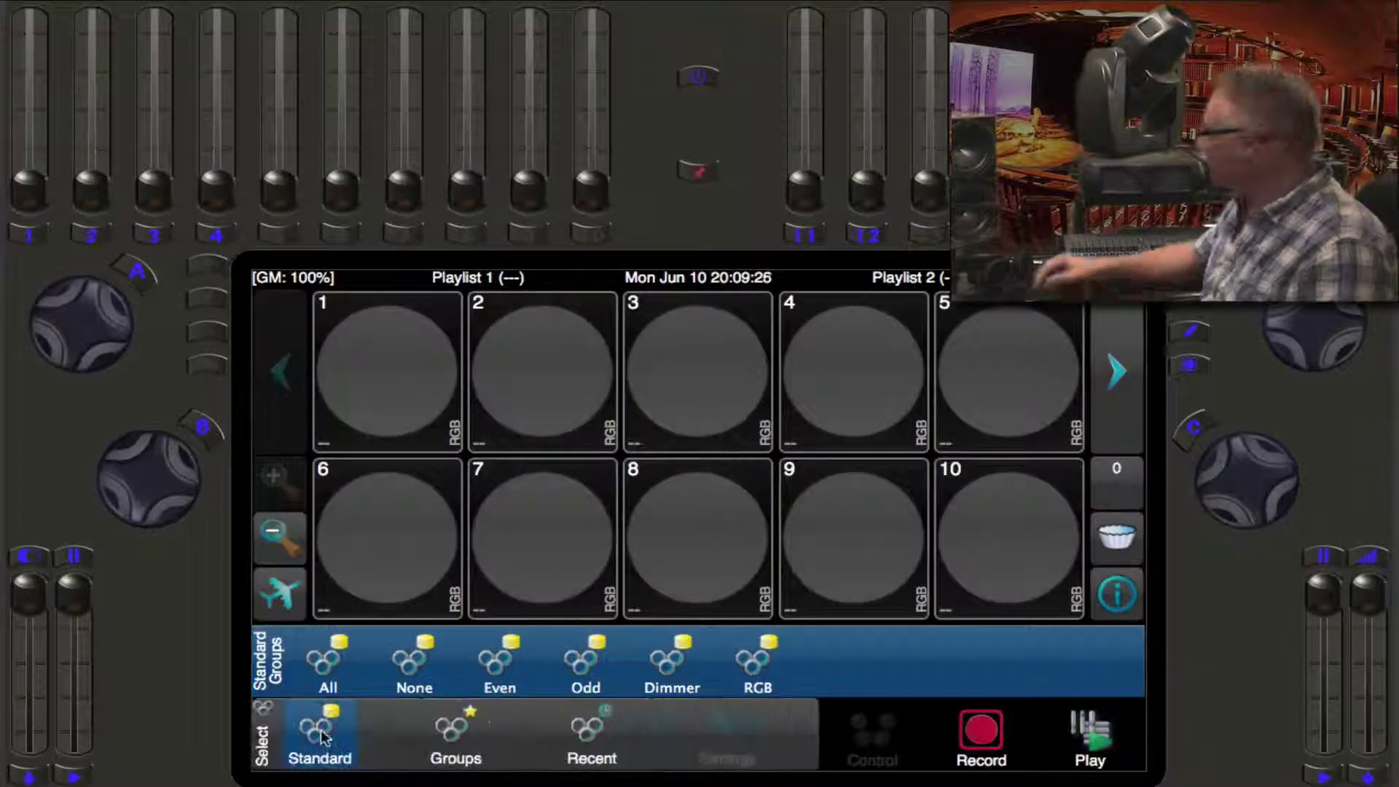
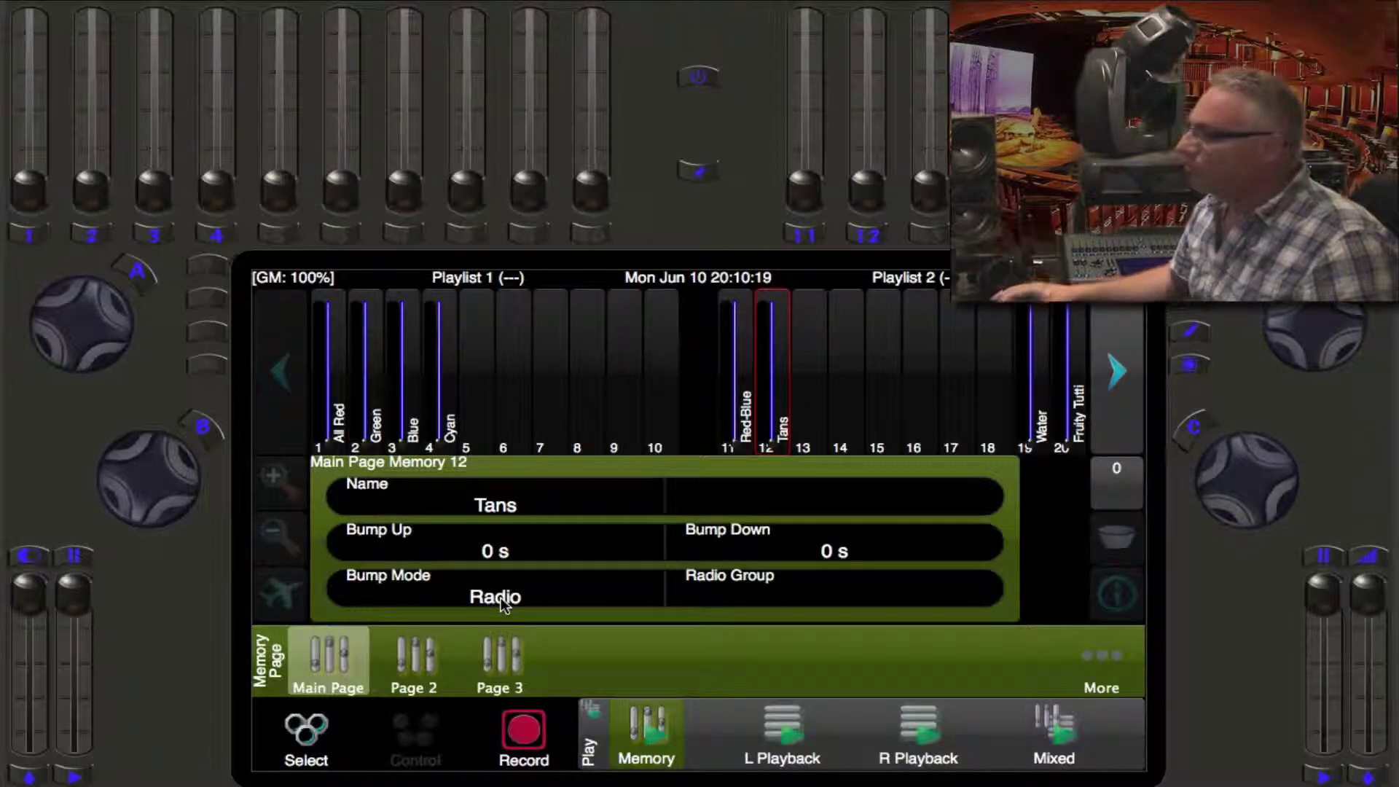
# Check the Tans radio memory on fixtures 1 to 10 and Fruity Tutti on fixtures 11 to 20
pyautogui.click(320, 732)
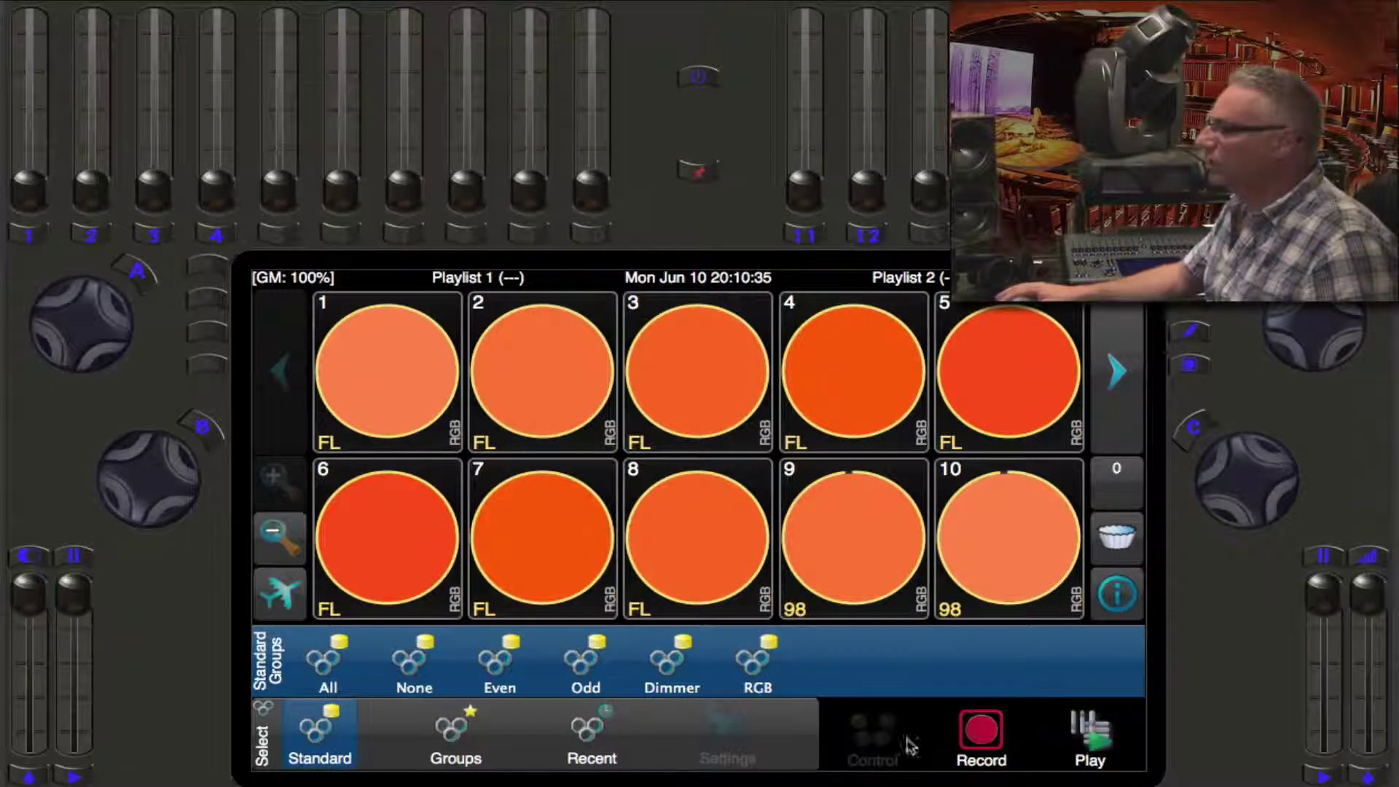
pyautogui.click(1093, 732)
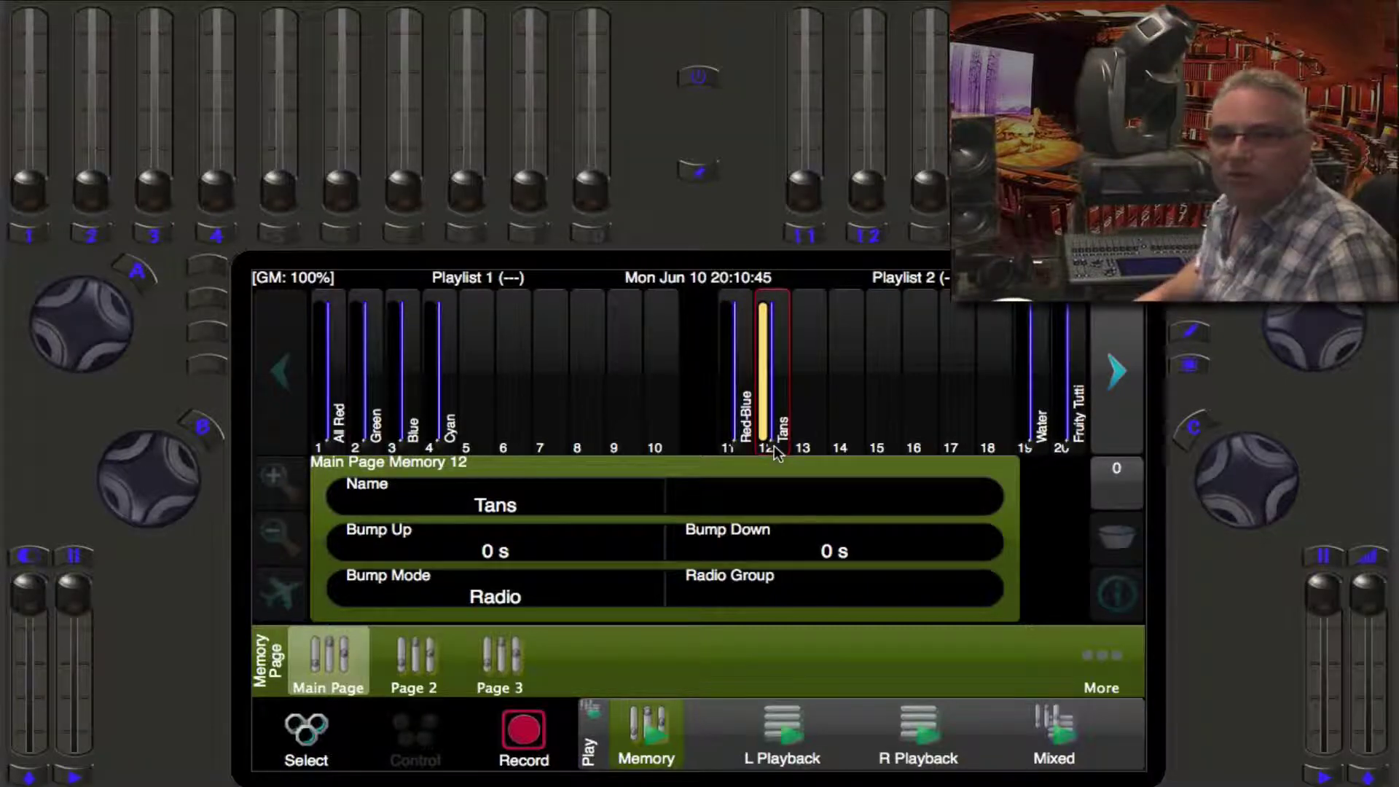
pyautogui.click(330, 747)
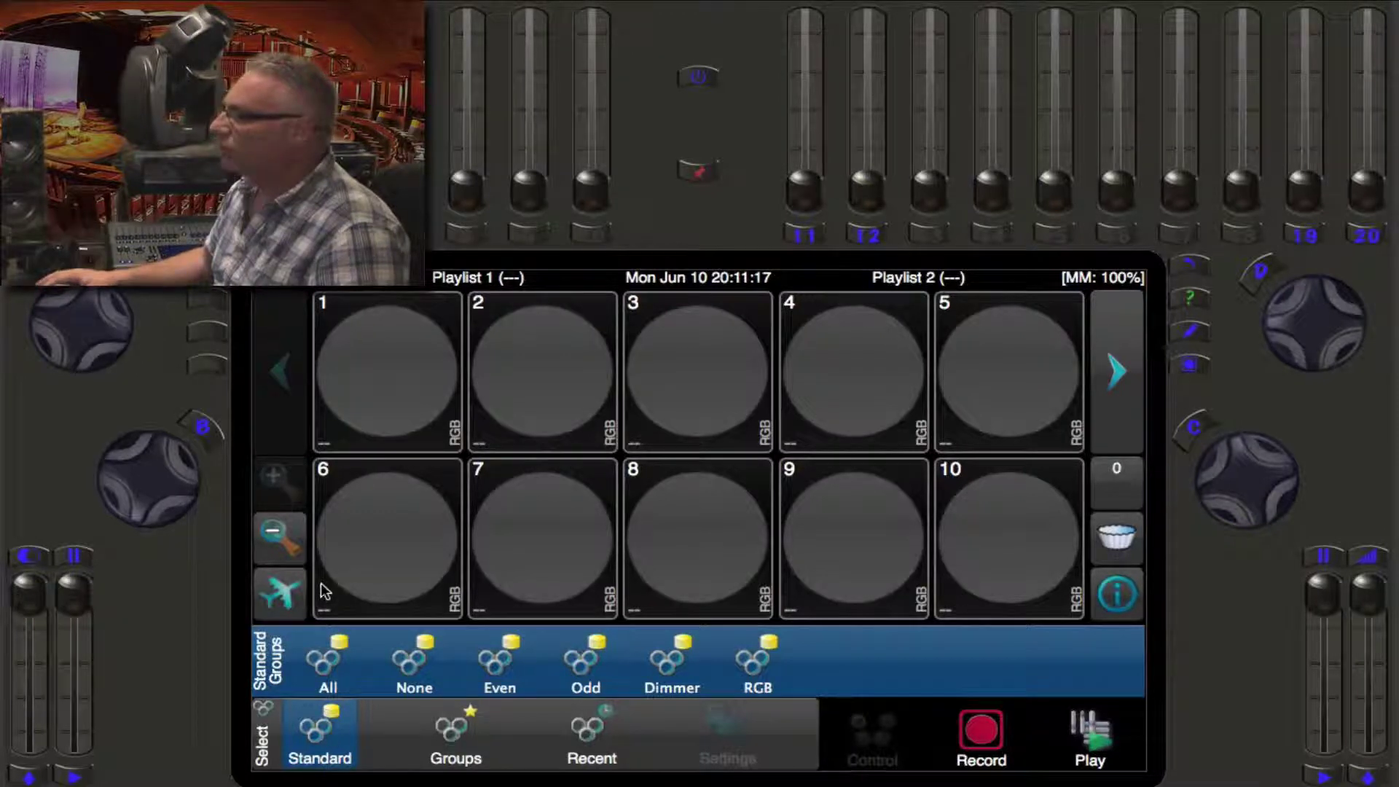
pyautogui.click(1134, 403)
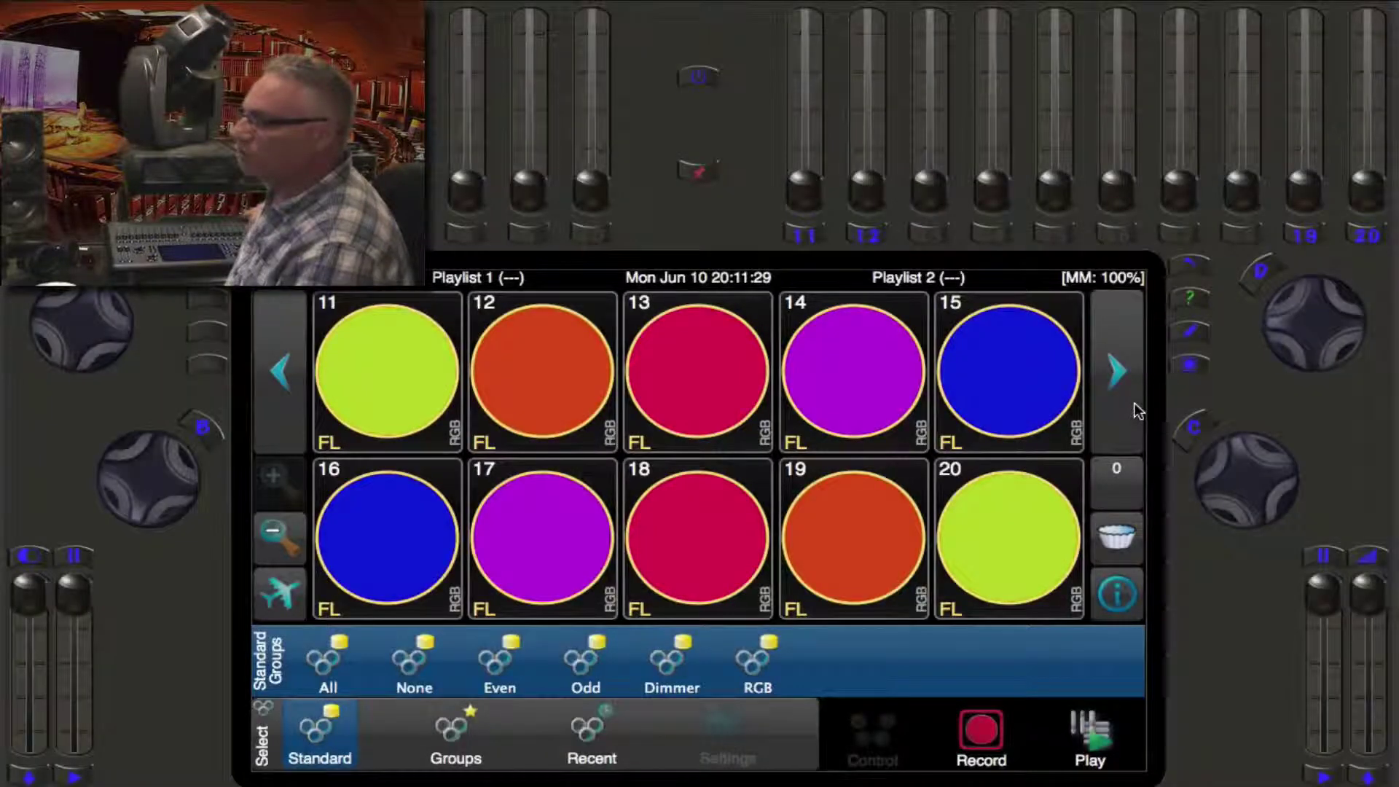
pyautogui.click(1114, 743)
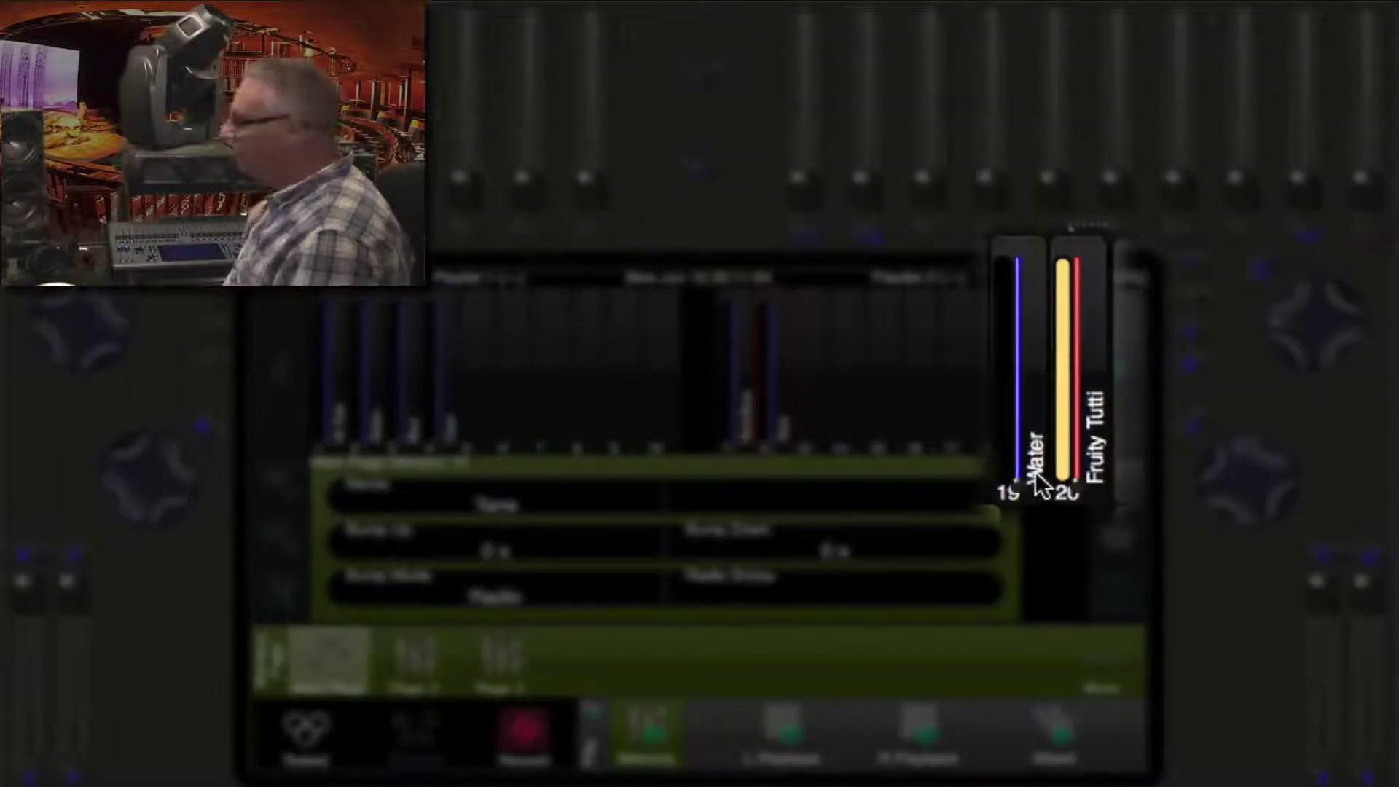
# Check the Water radio memory in the fixture view with fixtures 1 to 20 shown together
pyautogui.click(1043, 440)
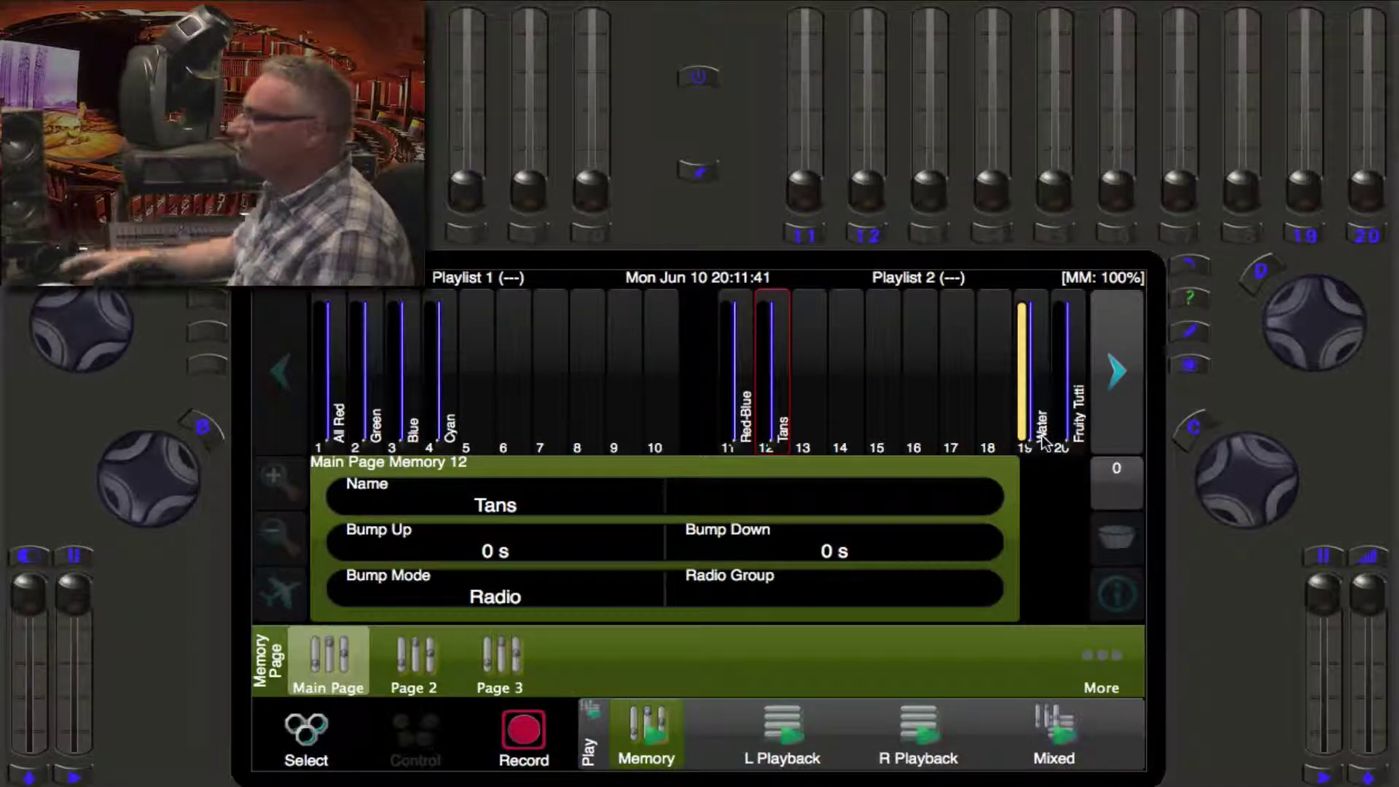
pyautogui.click(306, 736)
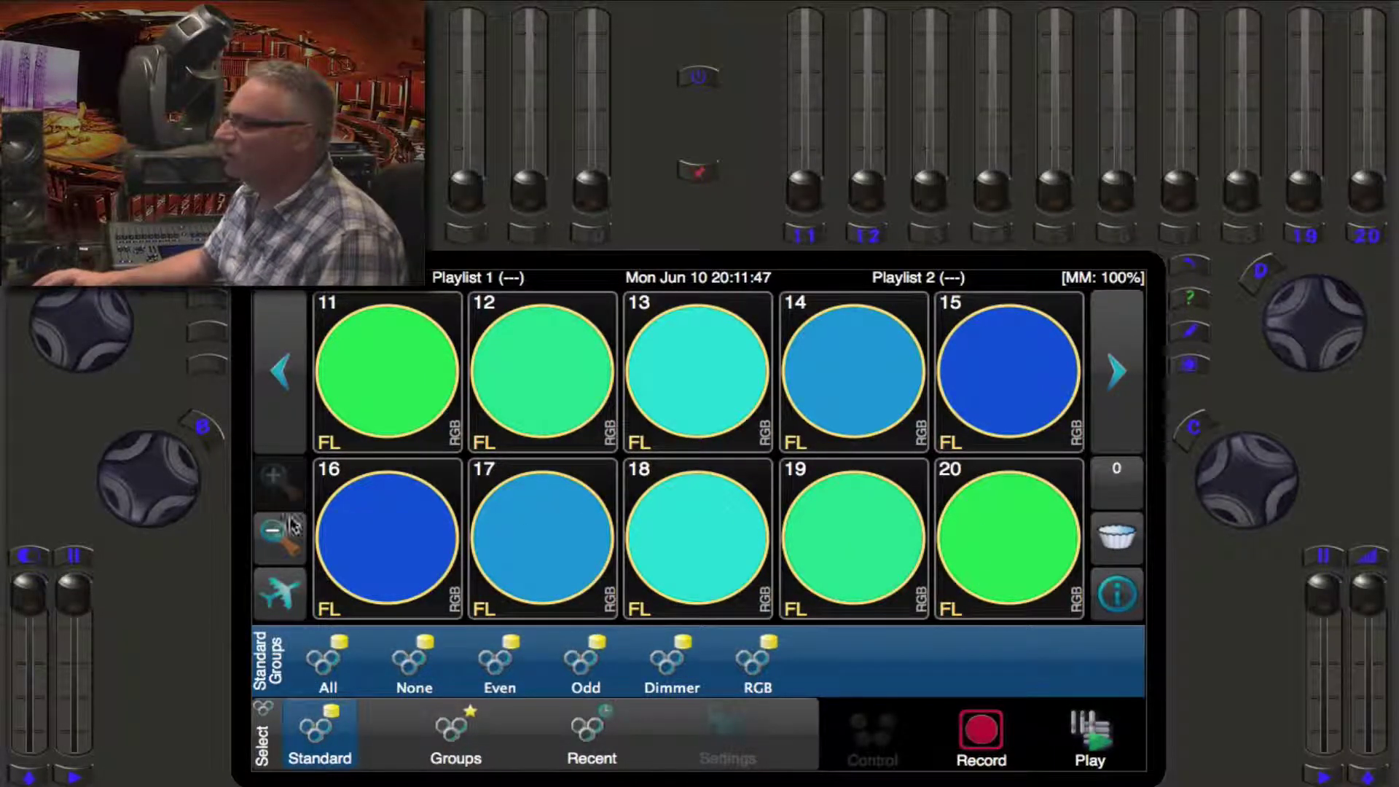
pyautogui.click(278, 535)
pyautogui.click(276, 368)
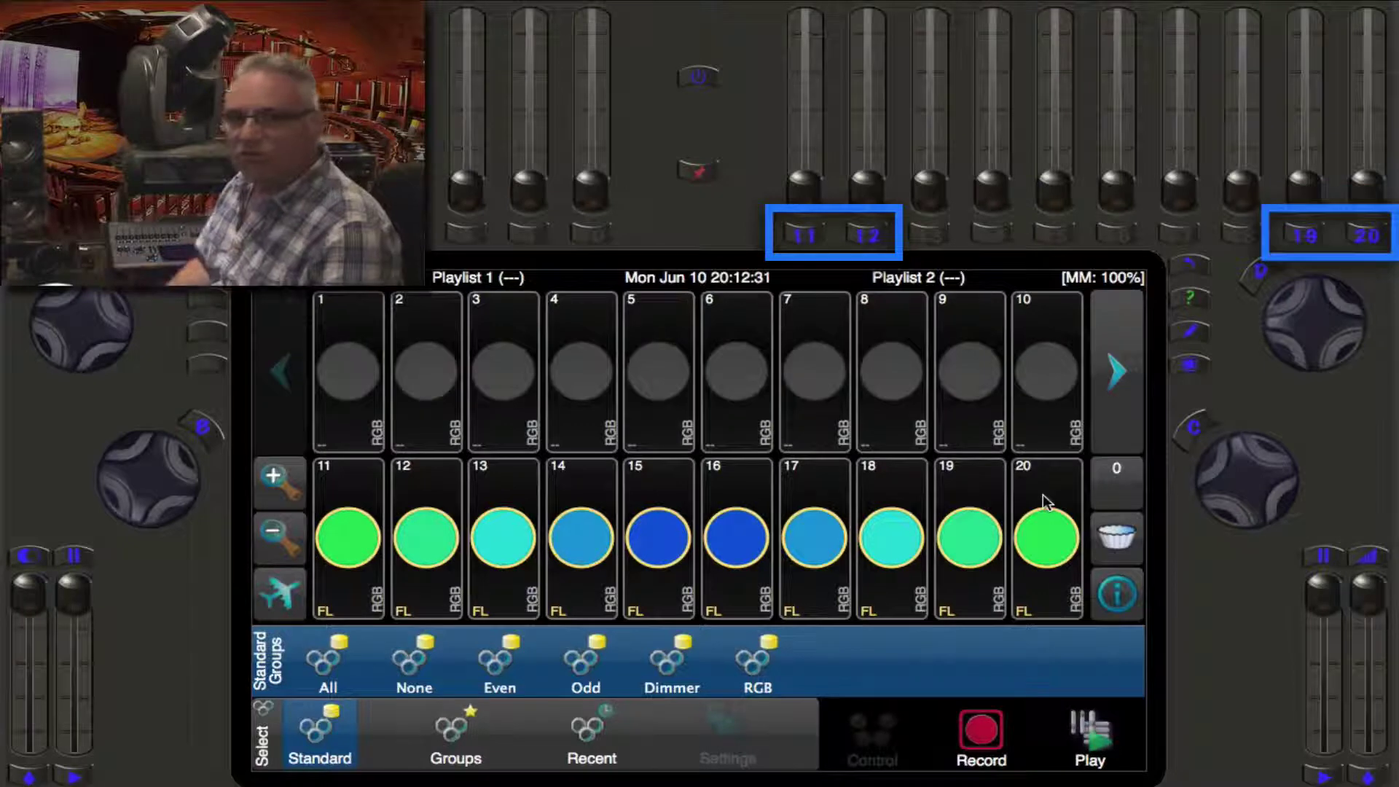
pyautogui.click(1104, 731)
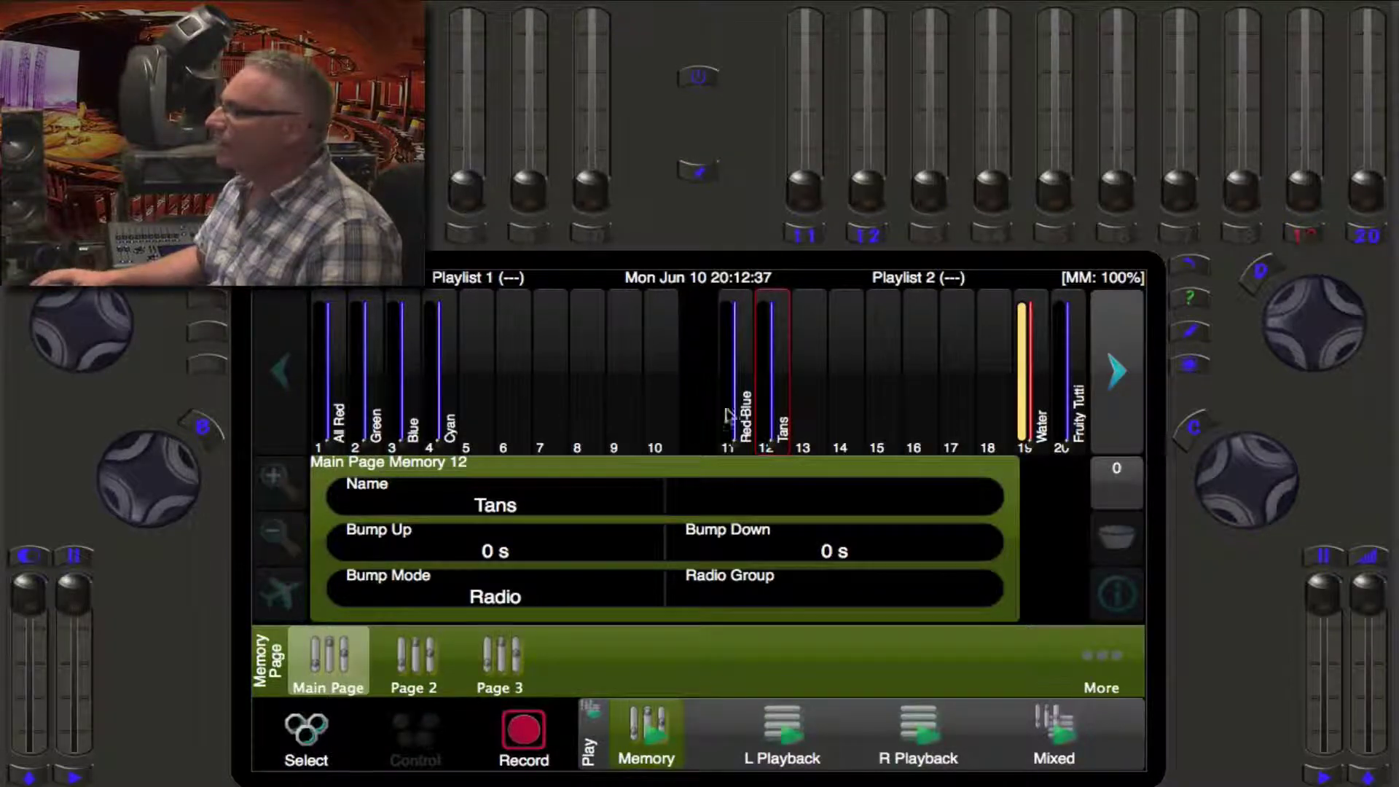
# Review the Bump Mode and Radio Group settings of the Red-Blue, Tans, Water and Fruity Tutti memories
pyautogui.click(747, 406)
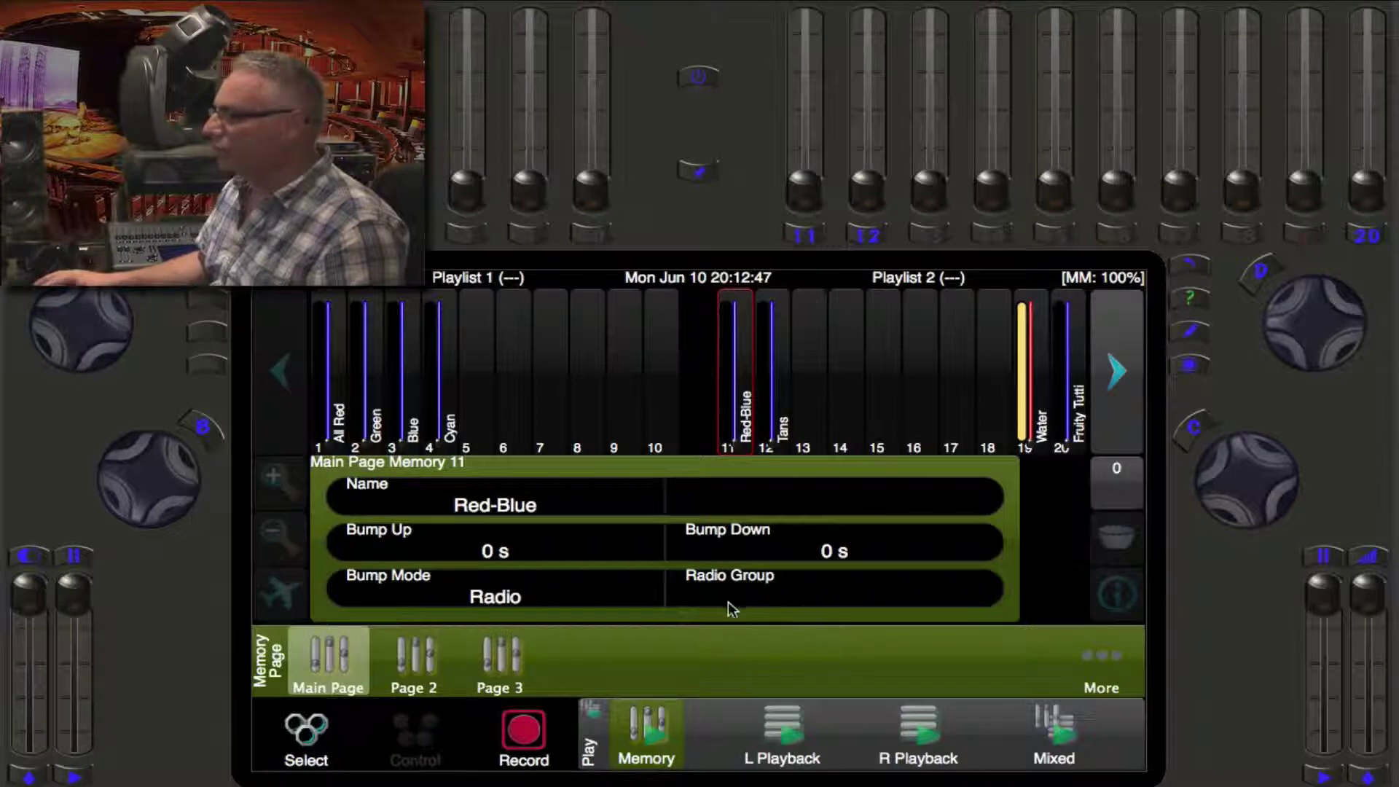
pyautogui.click(679, 603)
pyautogui.press('Return')
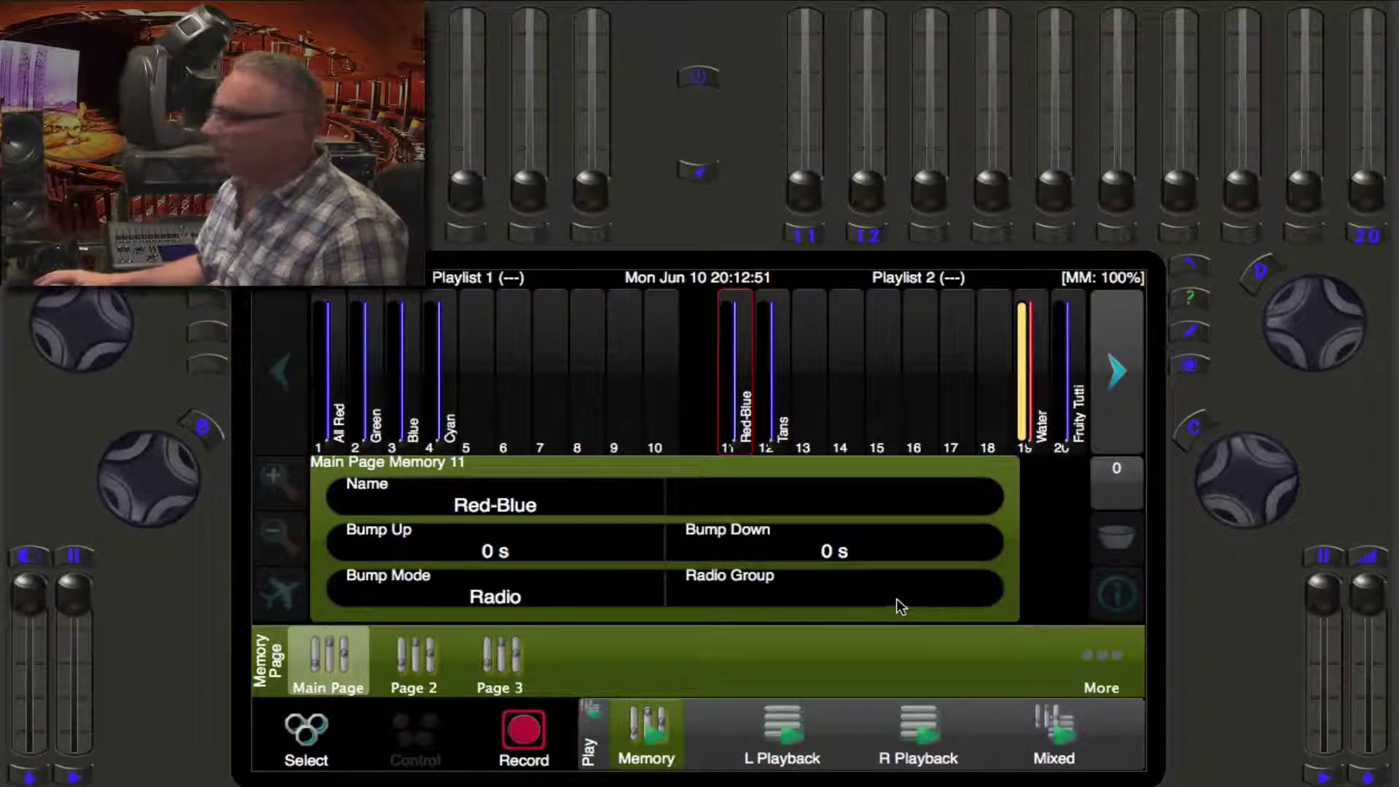
pyautogui.click(775, 379)
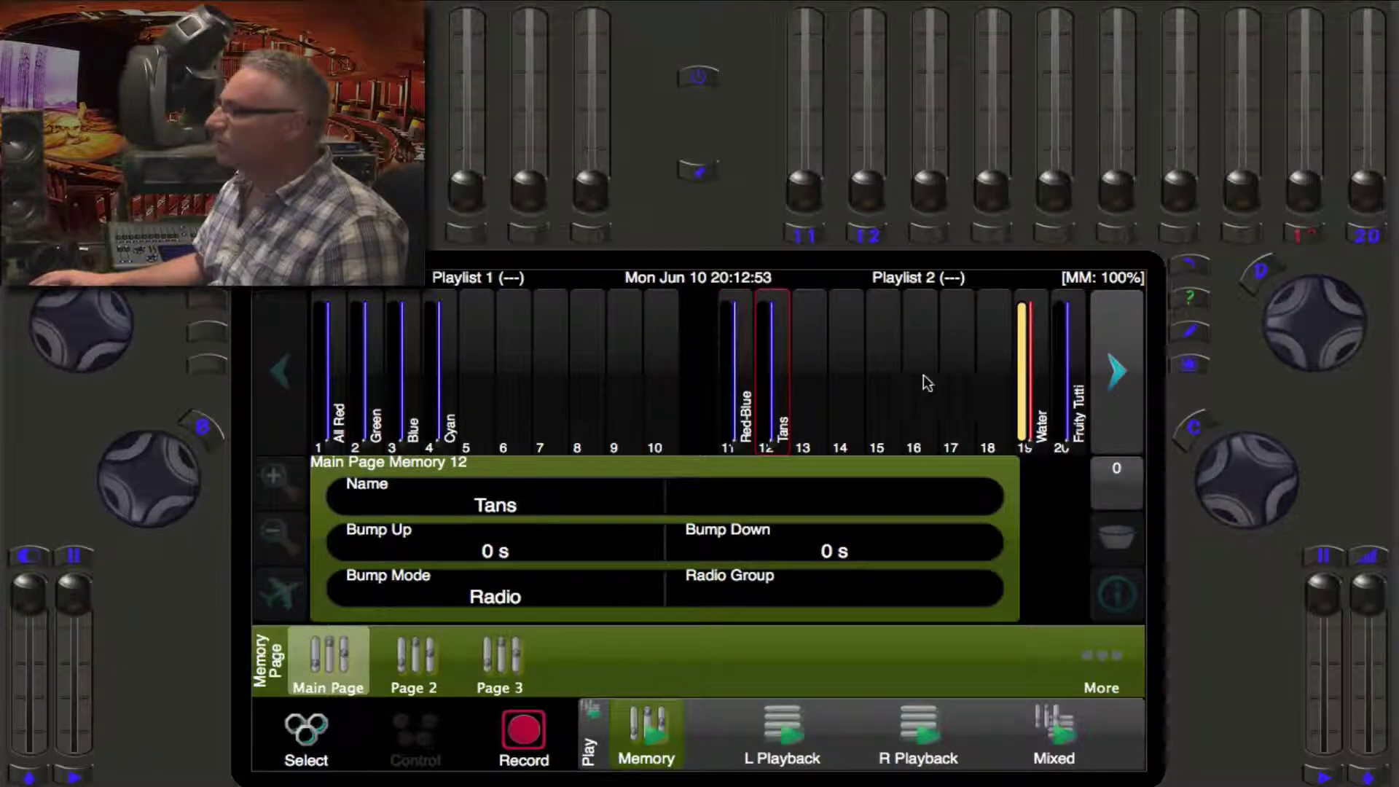
pyautogui.click(1051, 394)
pyautogui.click(1077, 375)
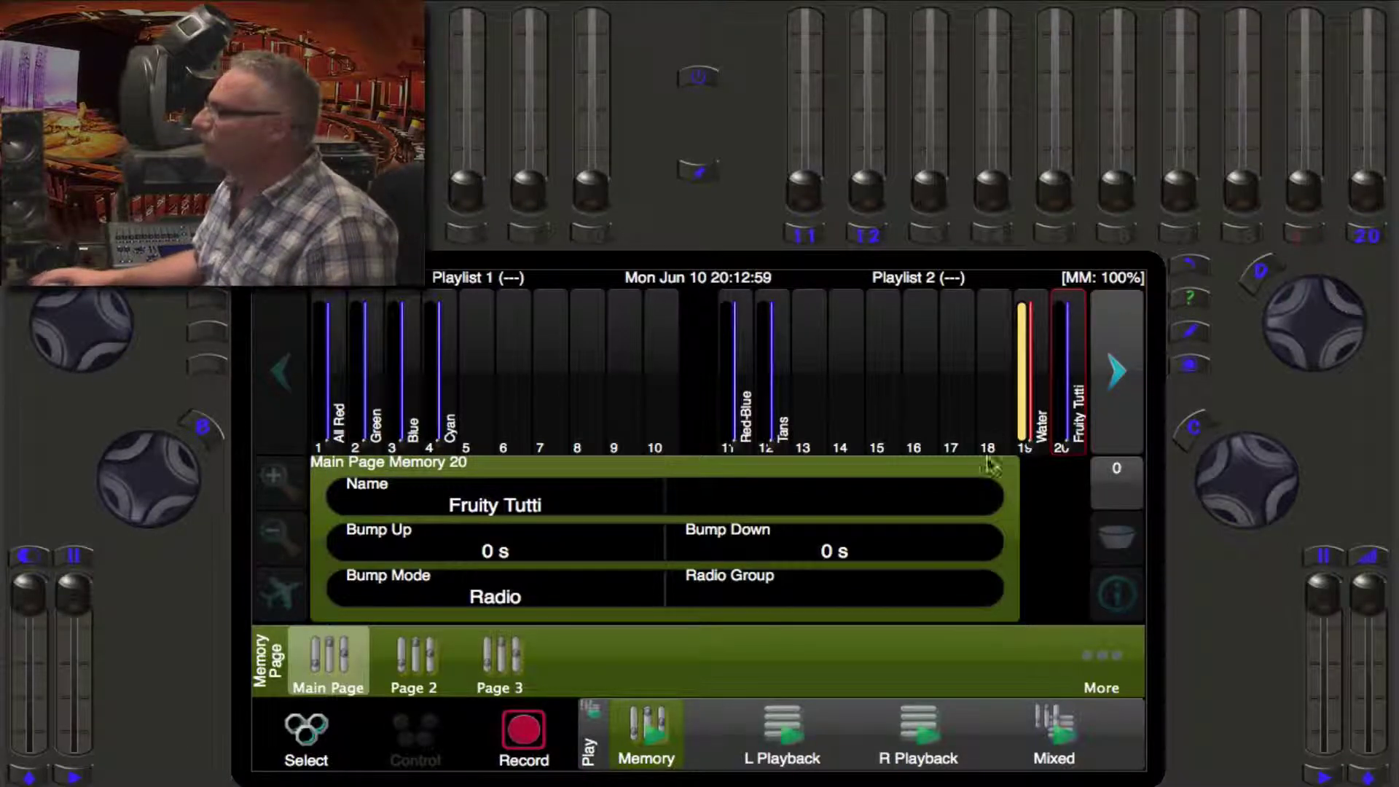
# Assign the Red-Blue memory to the radio group CYC
pyautogui.click(744, 365)
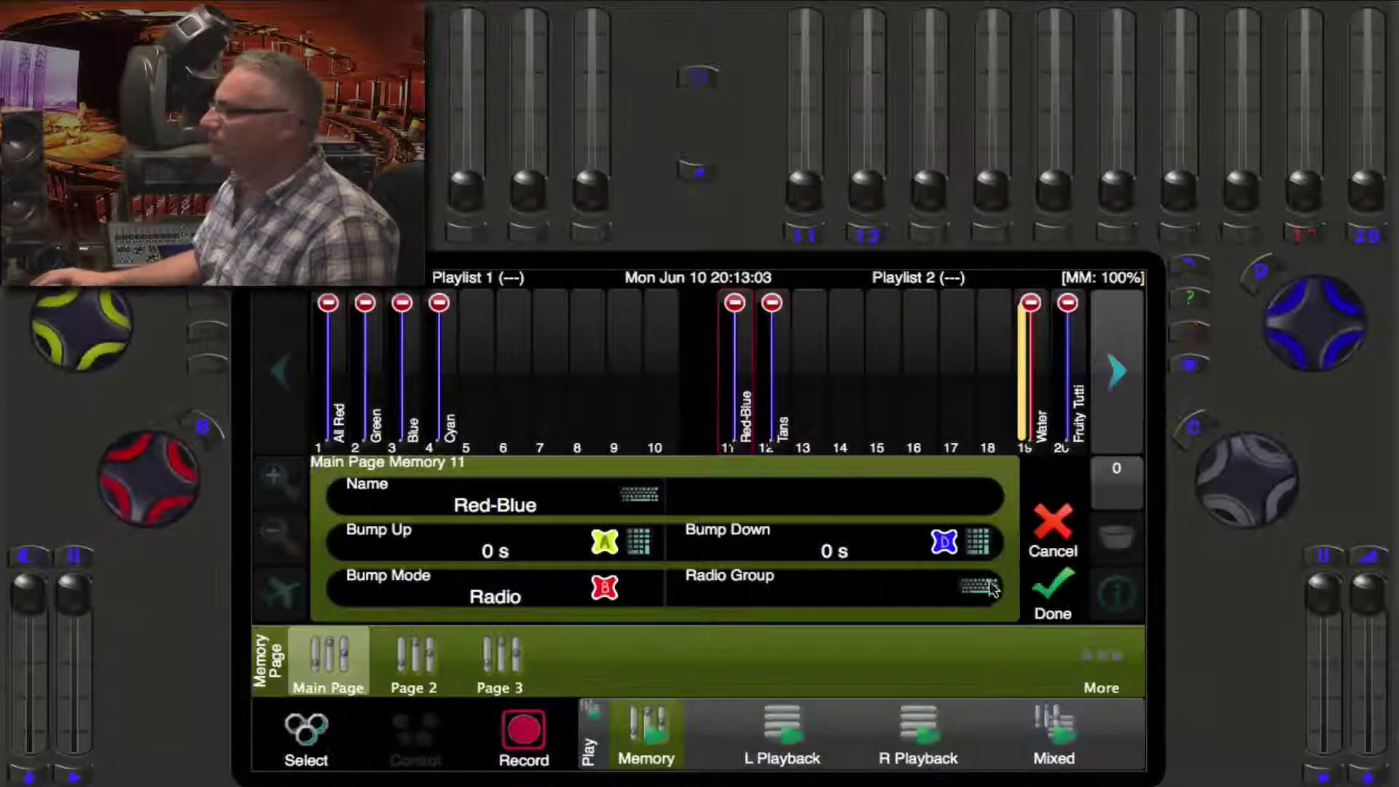
pyautogui.click(984, 585)
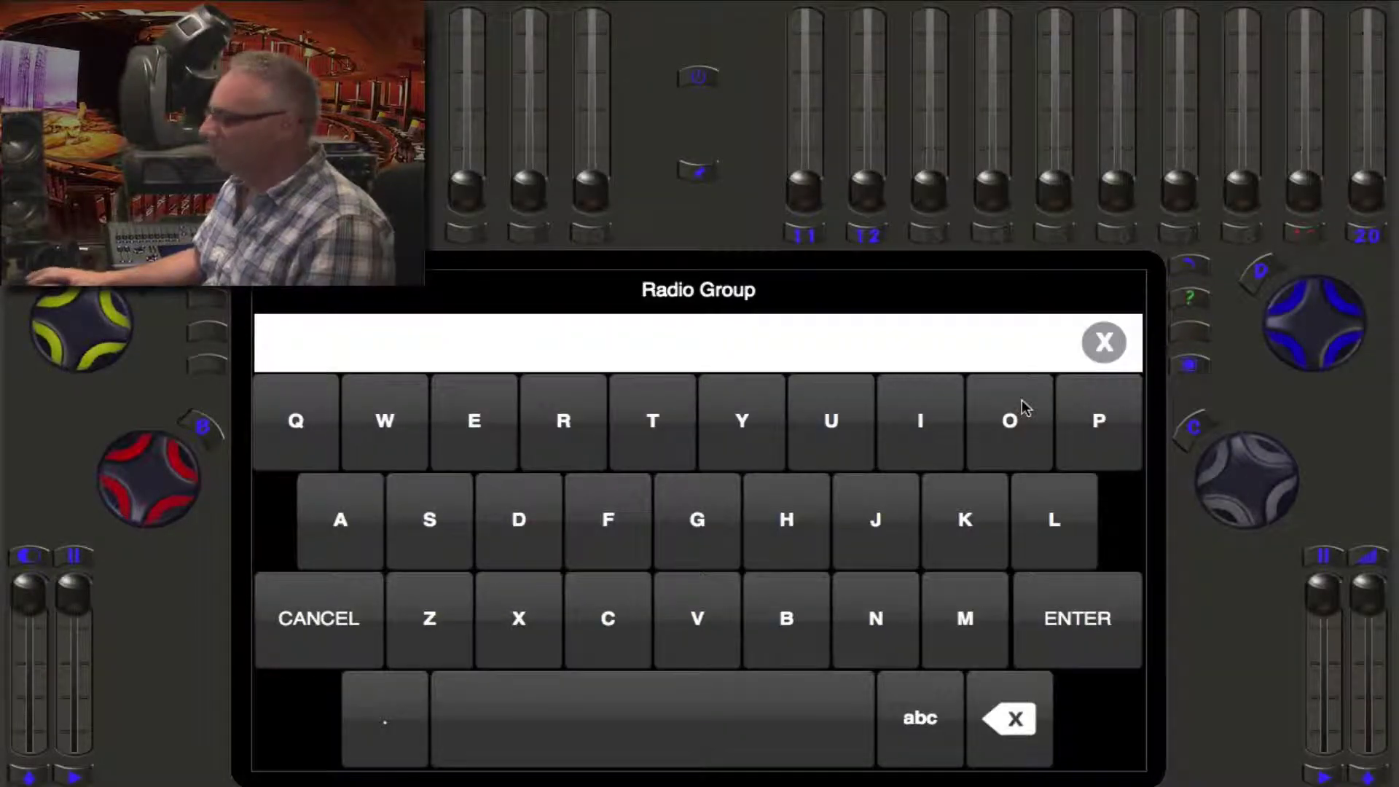
pyautogui.write('Cycl')
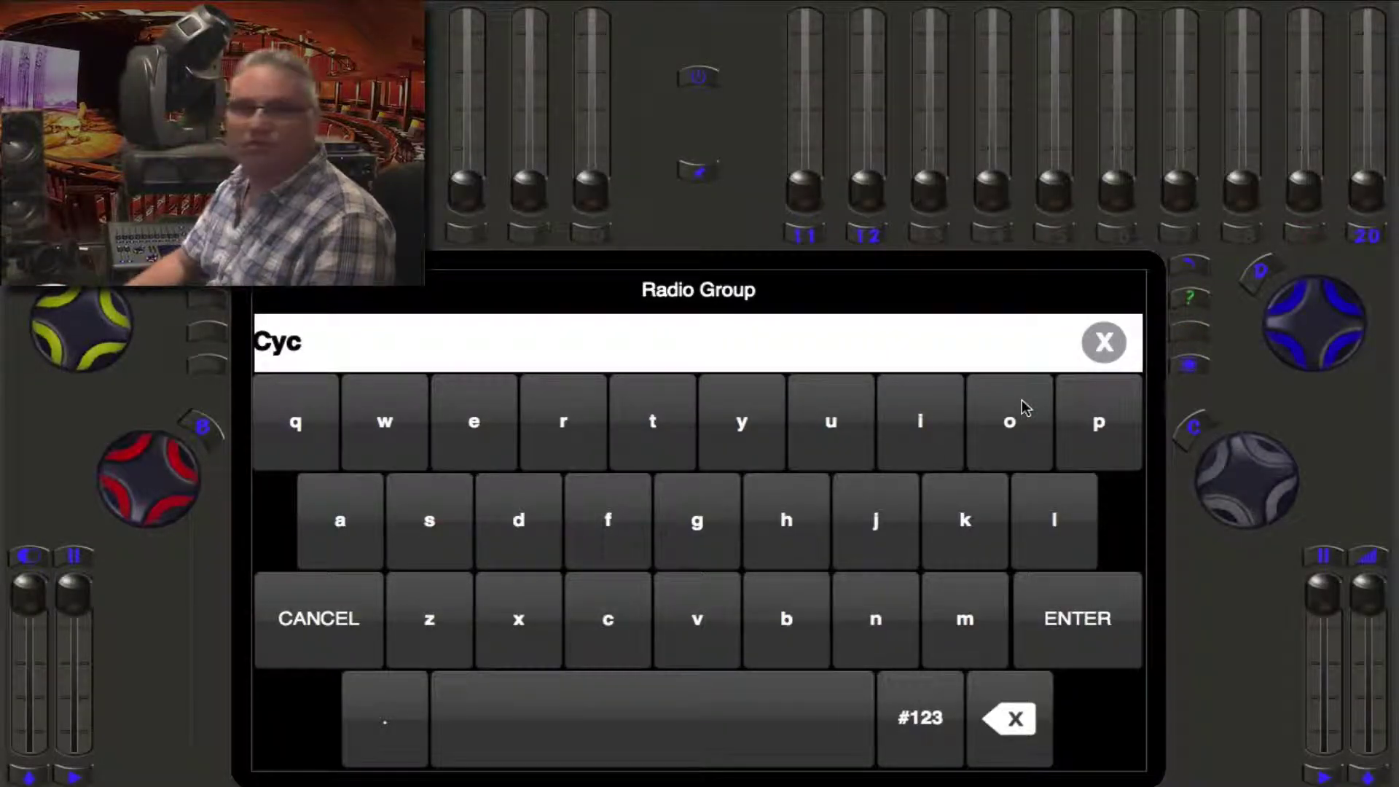
pyautogui.press('Return')
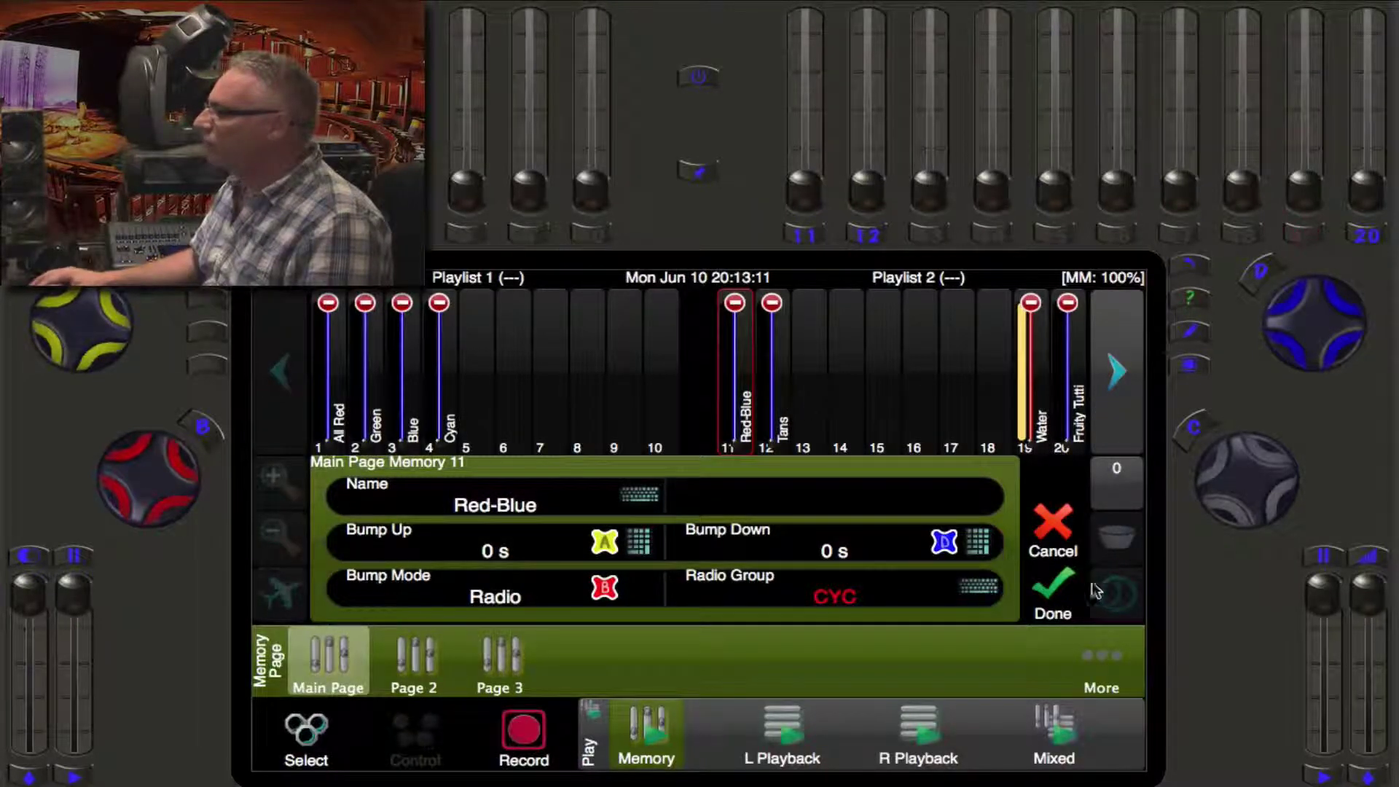
pyautogui.click(1053, 596)
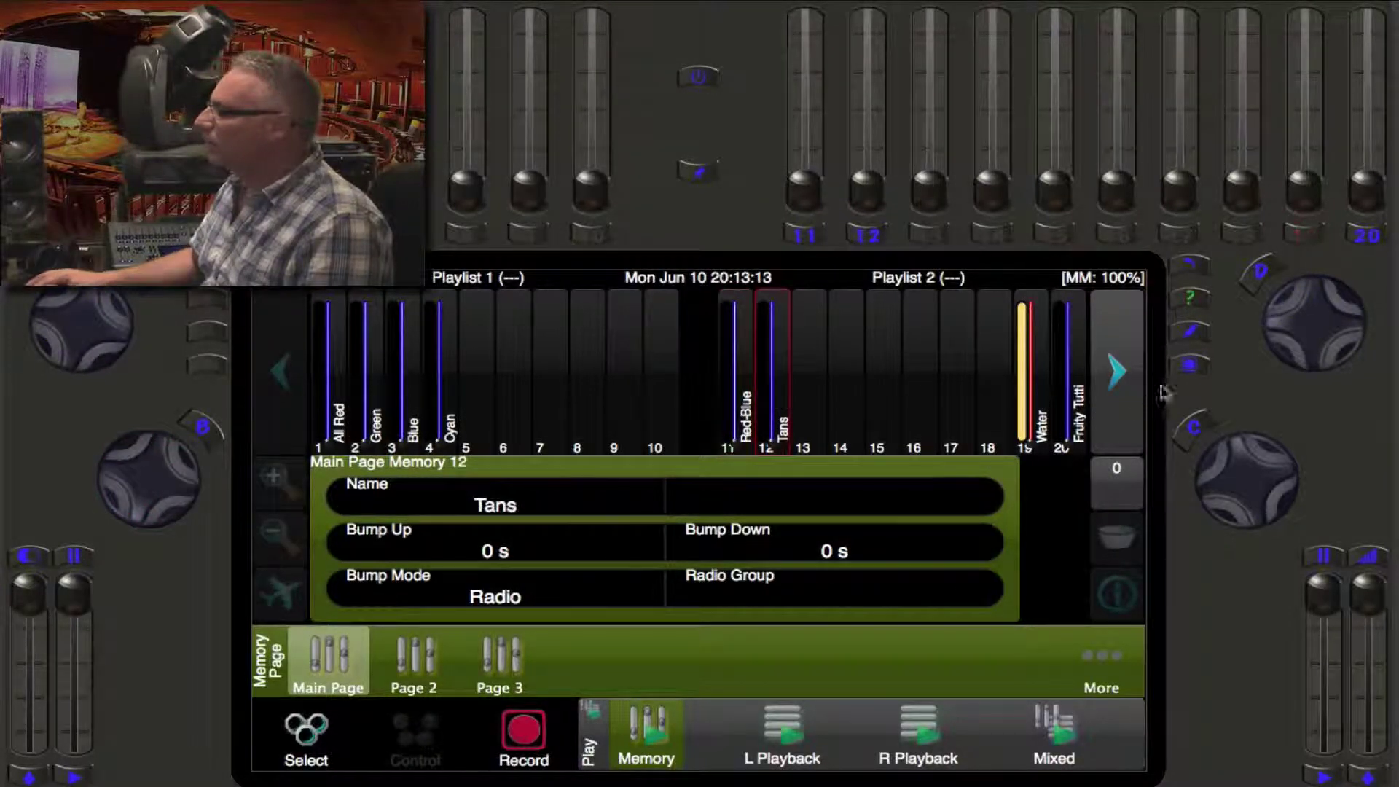
# Assign the Tans memory to the radio group CYC
pyautogui.click(1192, 336)
pyautogui.click(975, 598)
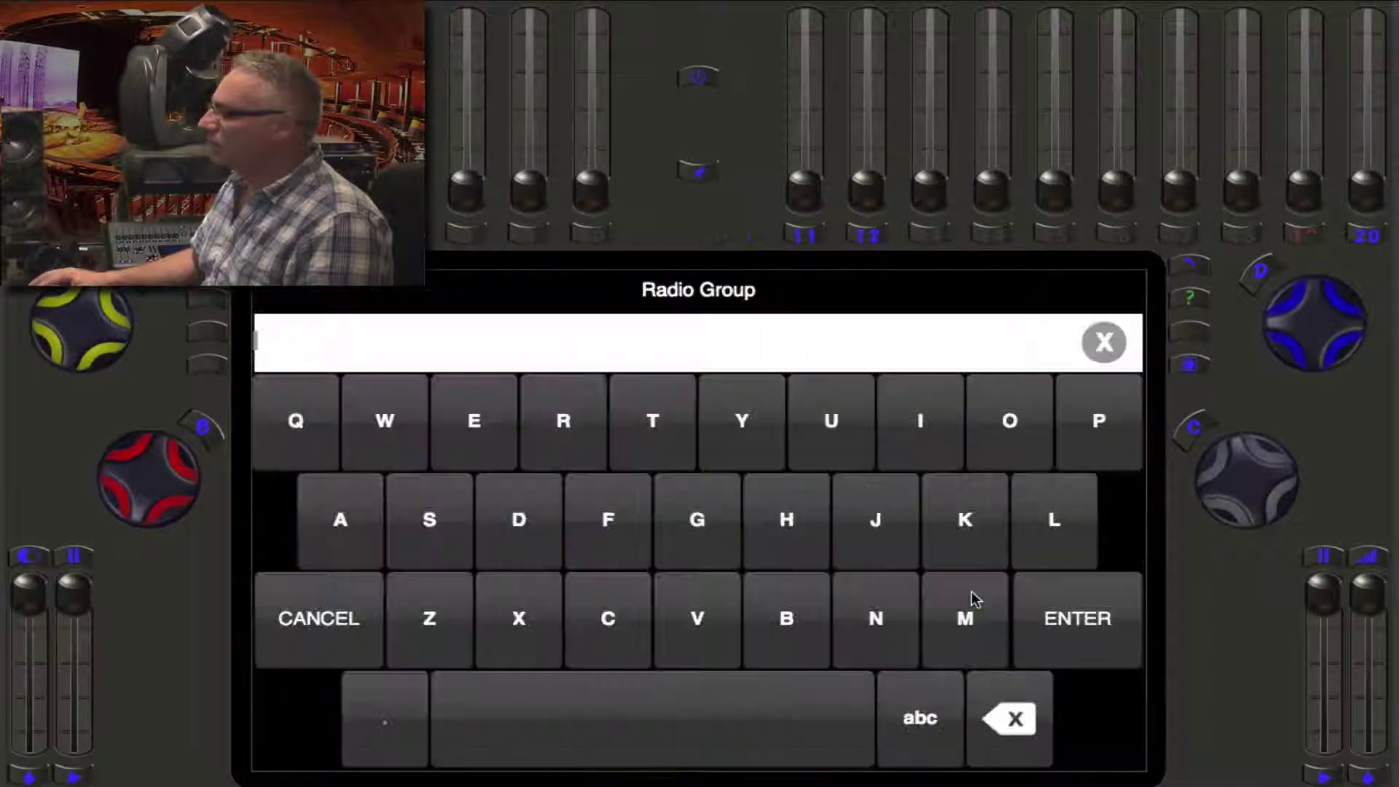
pyautogui.write('CyCl')
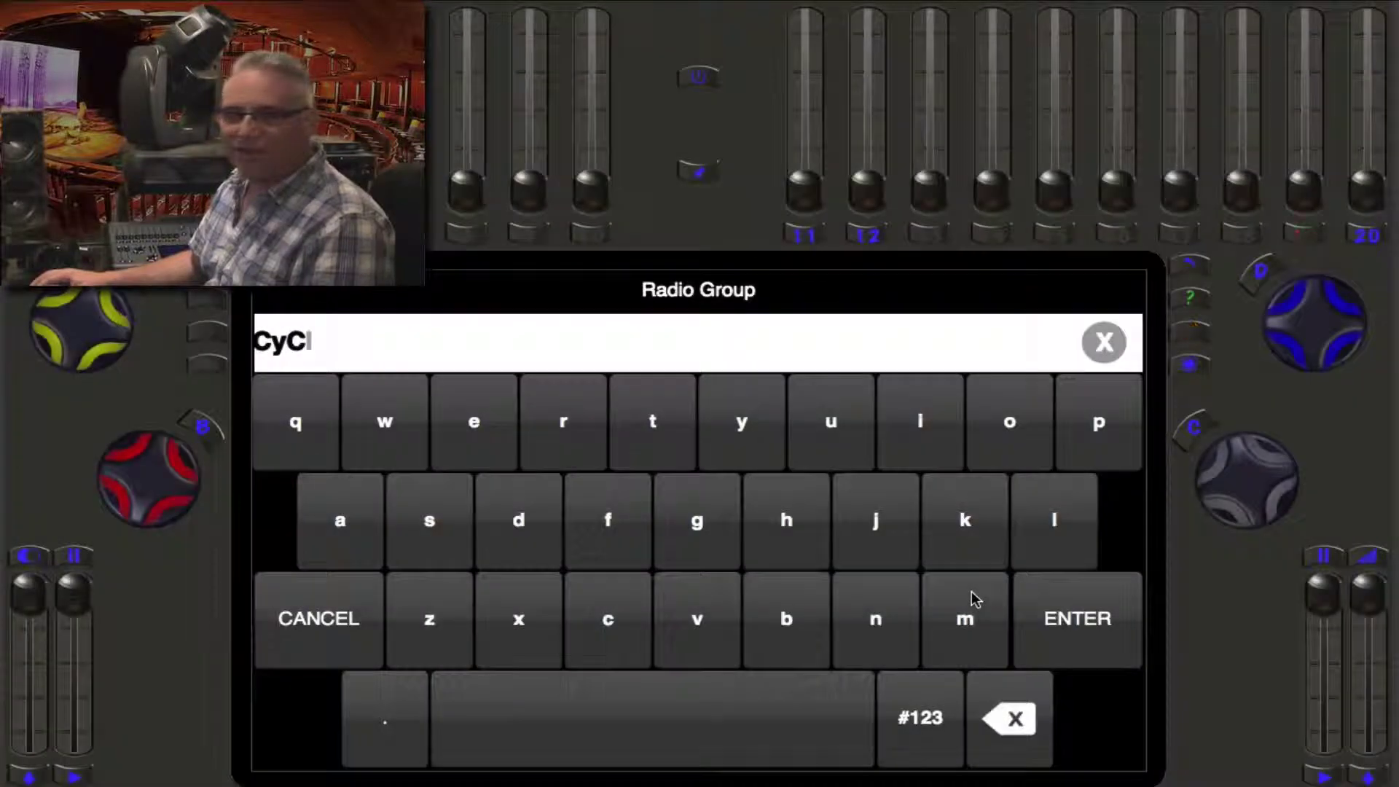
pyautogui.click(1099, 646)
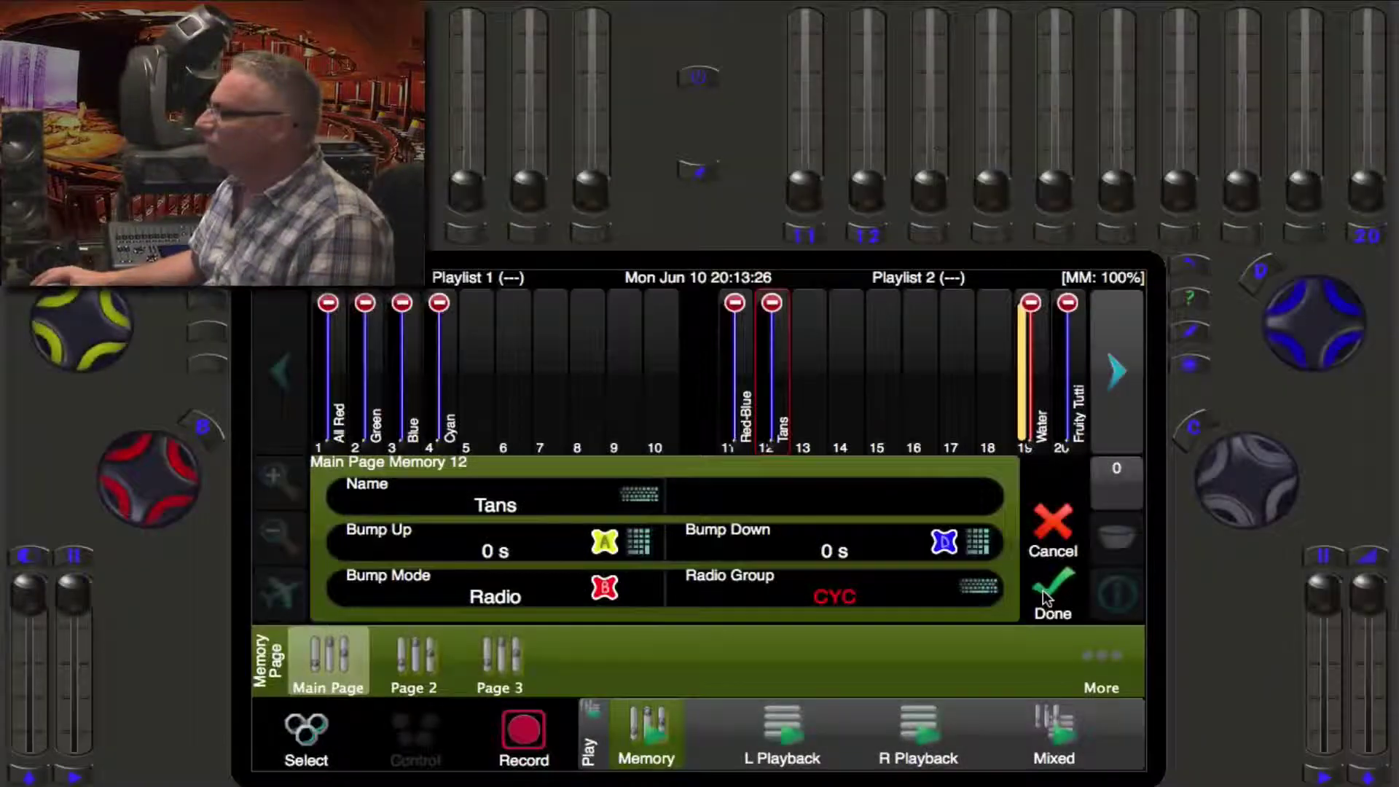
pyautogui.click(1049, 594)
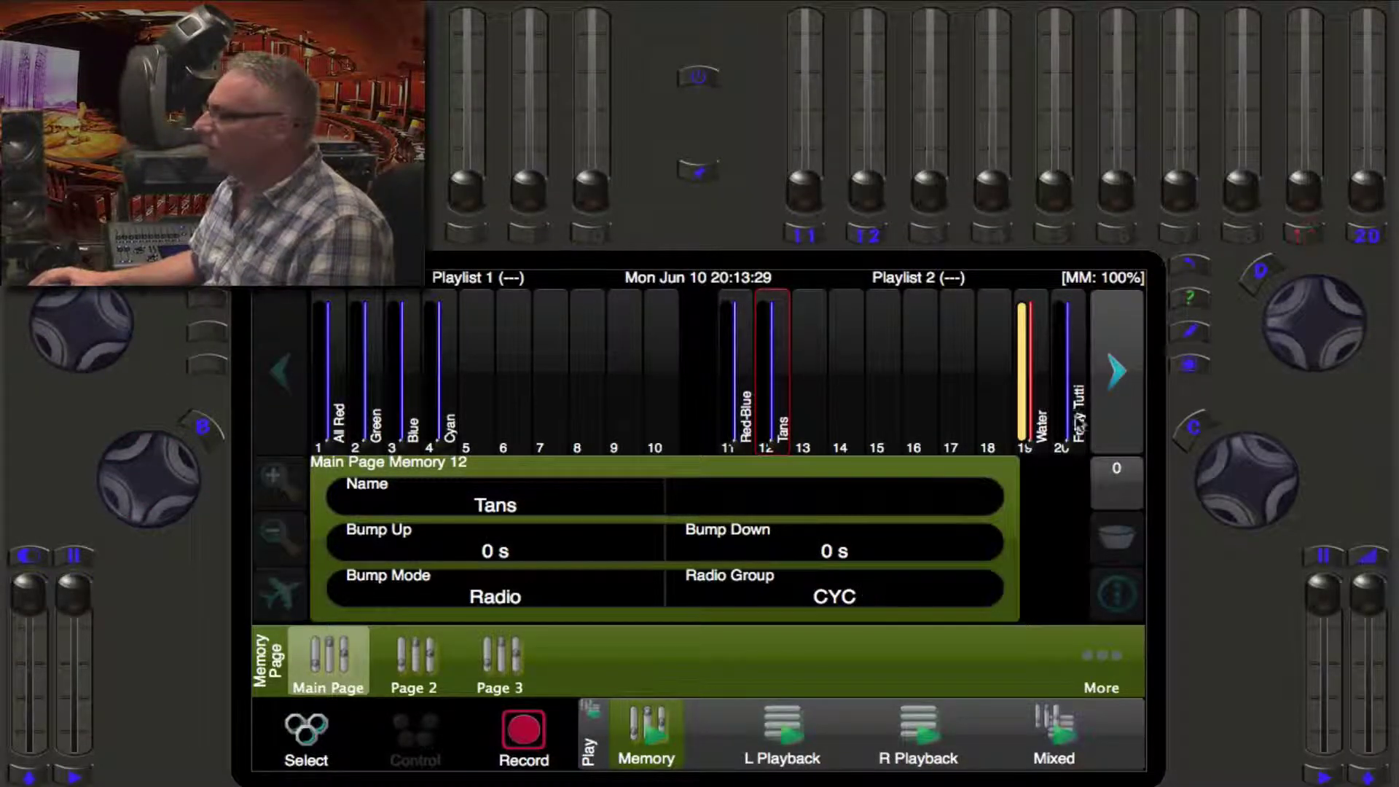
# Assign the Water memory to the radio group TOPS
pyautogui.click(1042, 400)
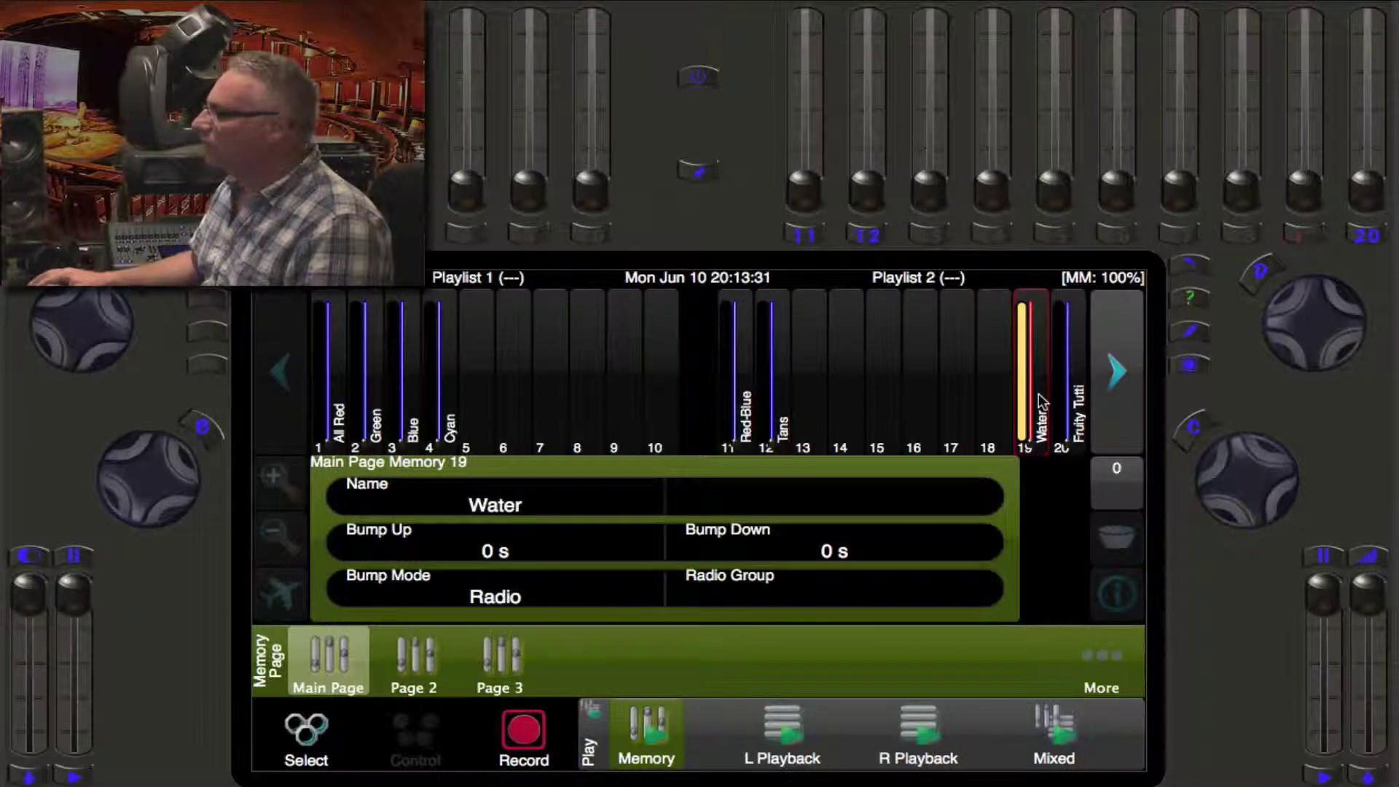
pyautogui.click(1197, 339)
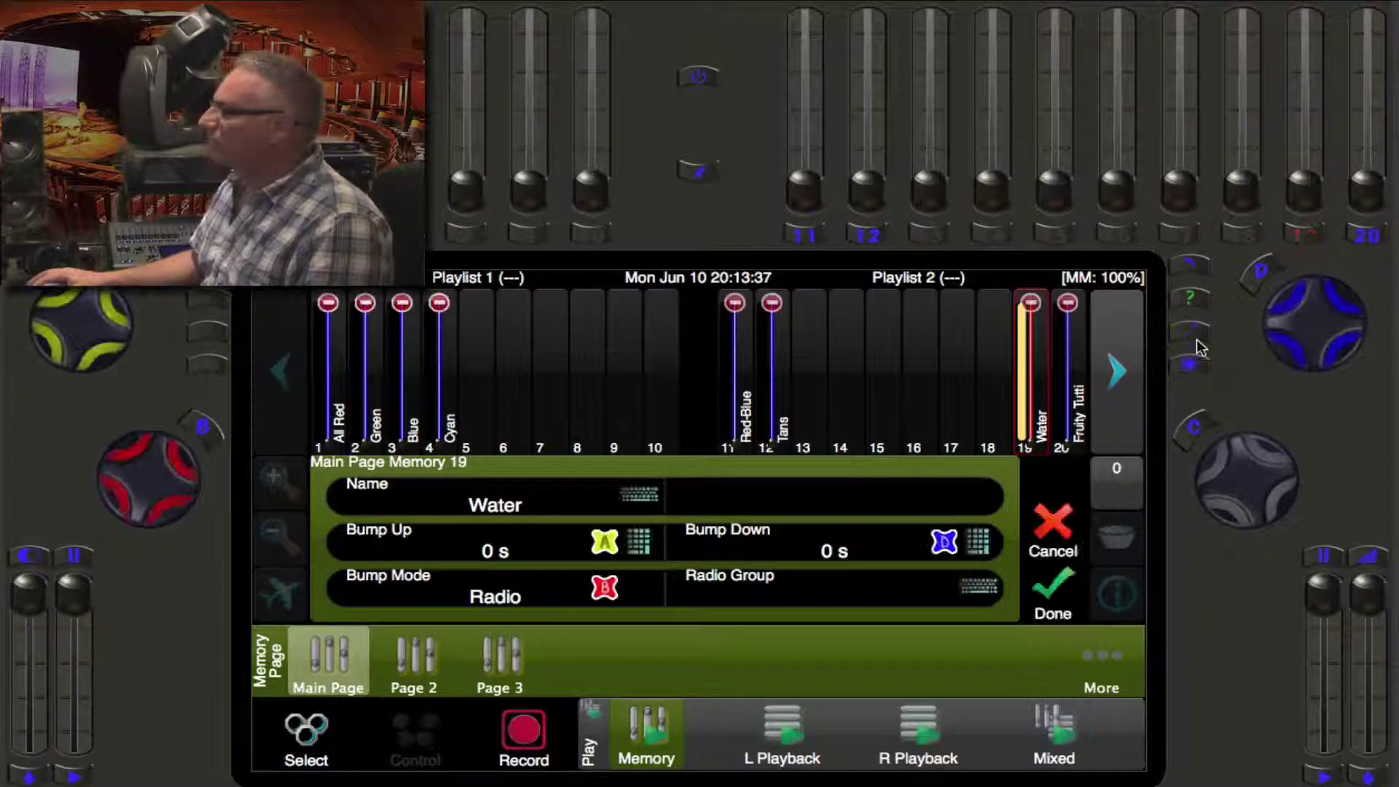
pyautogui.click(978, 587)
pyautogui.write('Tops')
pyautogui.press('Return')
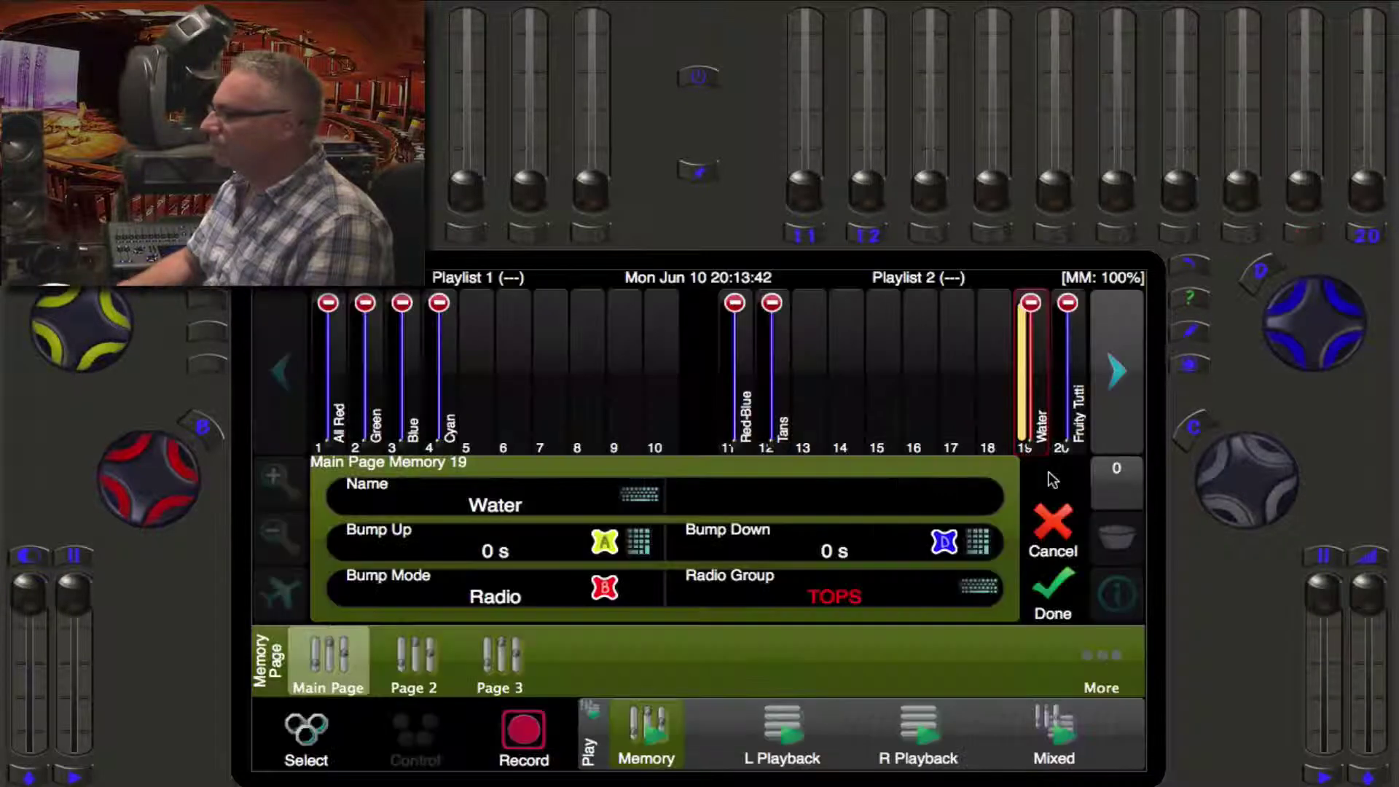
pyautogui.click(1051, 588)
# Assign the Fruity Tutti memory to the radio group TOPS
pyautogui.click(1079, 400)
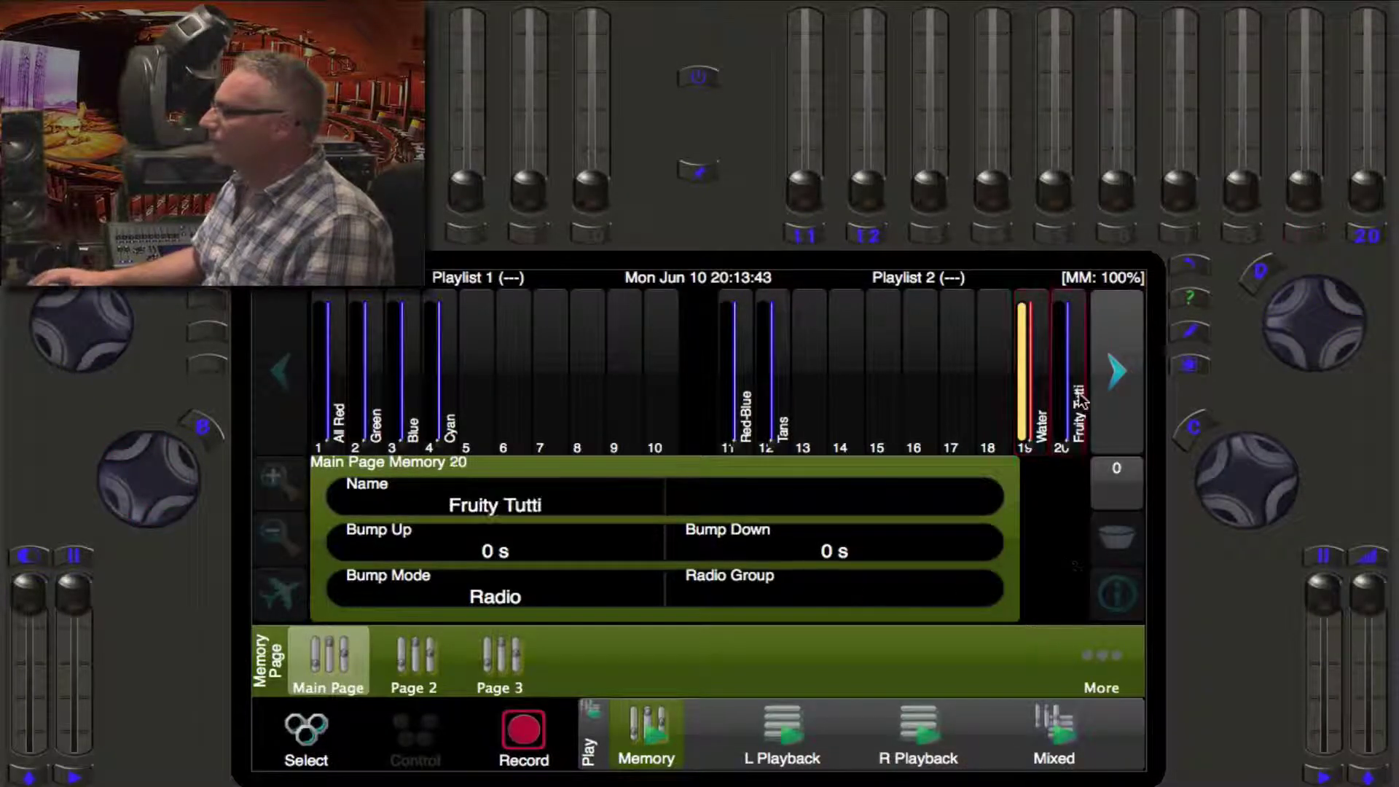
pyautogui.click(1190, 342)
pyautogui.click(967, 593)
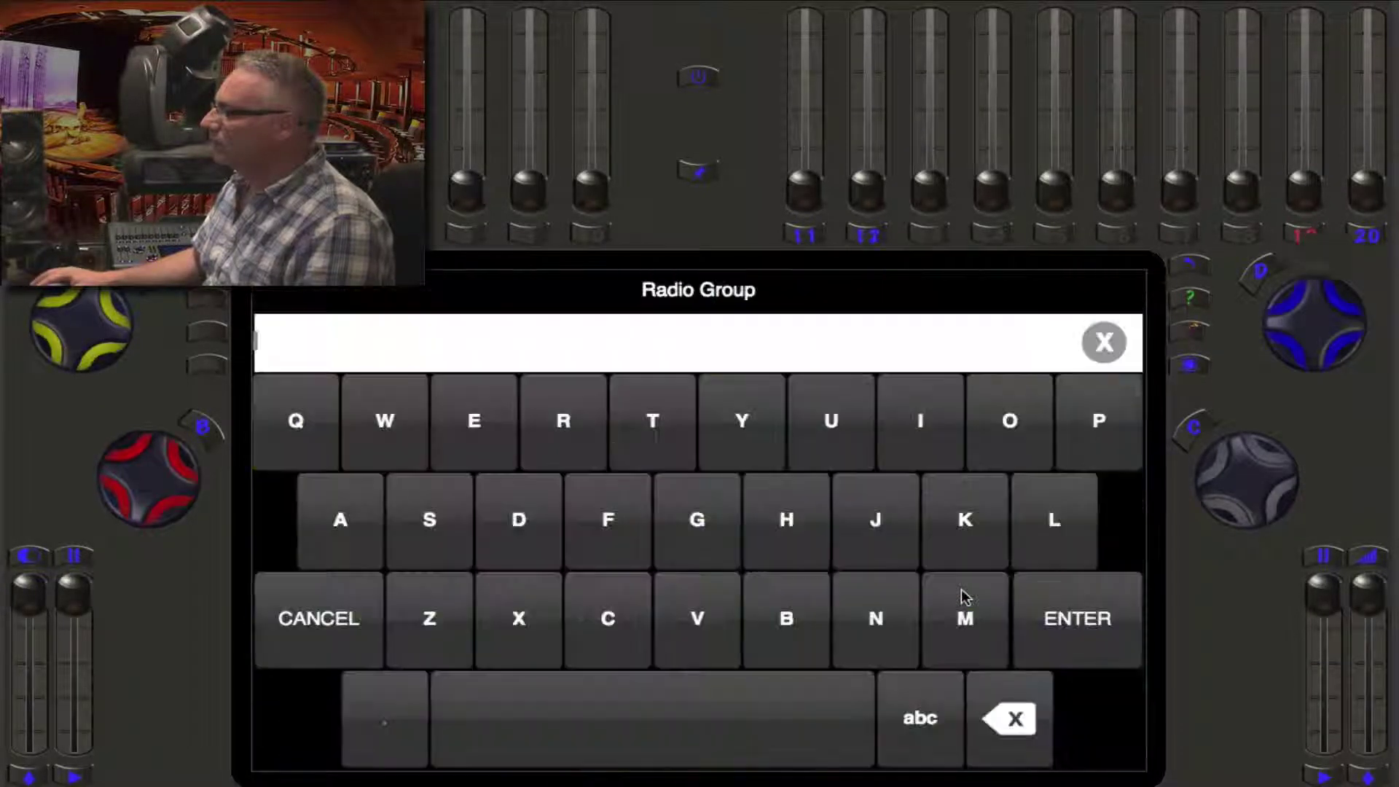
pyautogui.write('Tops')
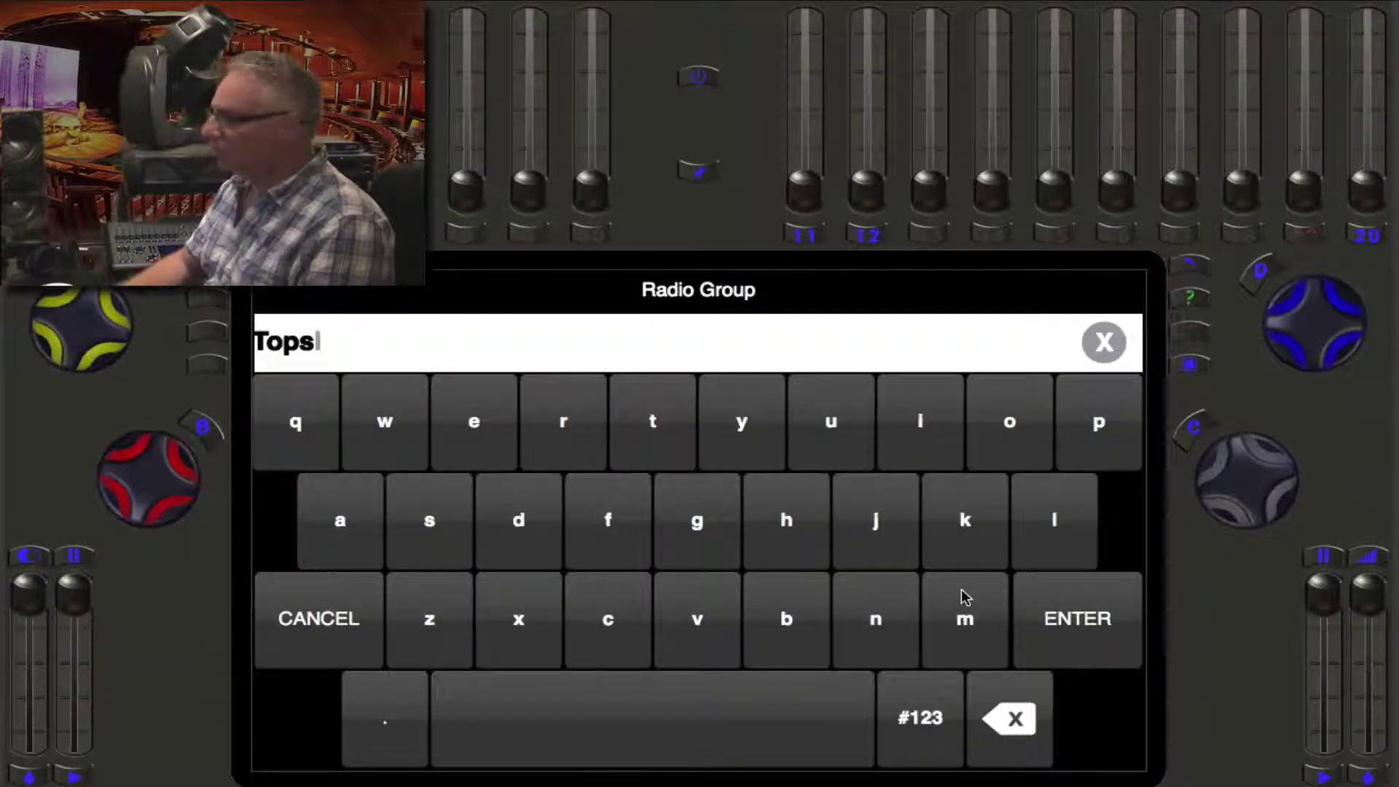
pyautogui.press('Return')
pyautogui.click(1061, 594)
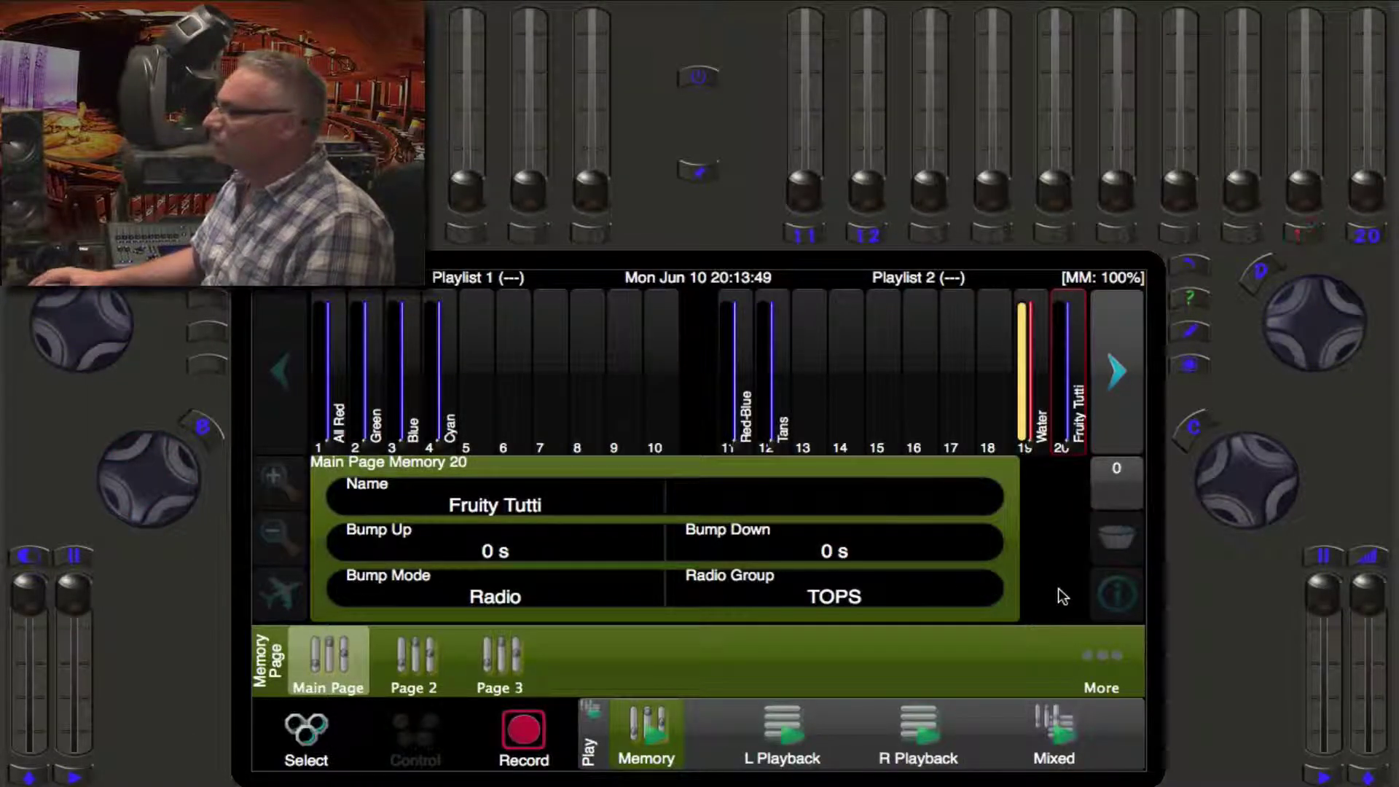
# Check the Radio Group settings of the Red-Blue, Tans, Water and Fruity Tutti memories and open the fixture view
pyautogui.click(747, 397)
pyautogui.click(778, 395)
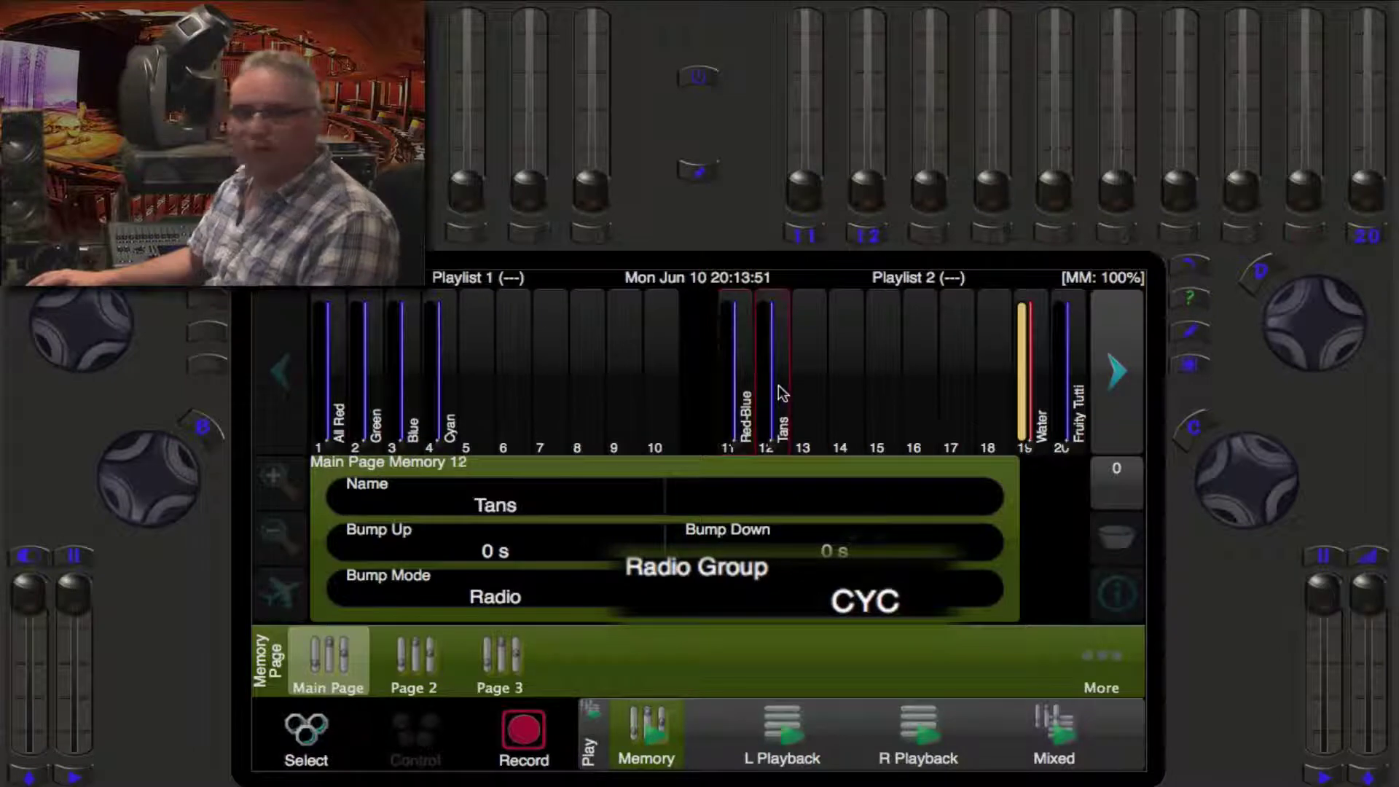
pyautogui.click(1042, 398)
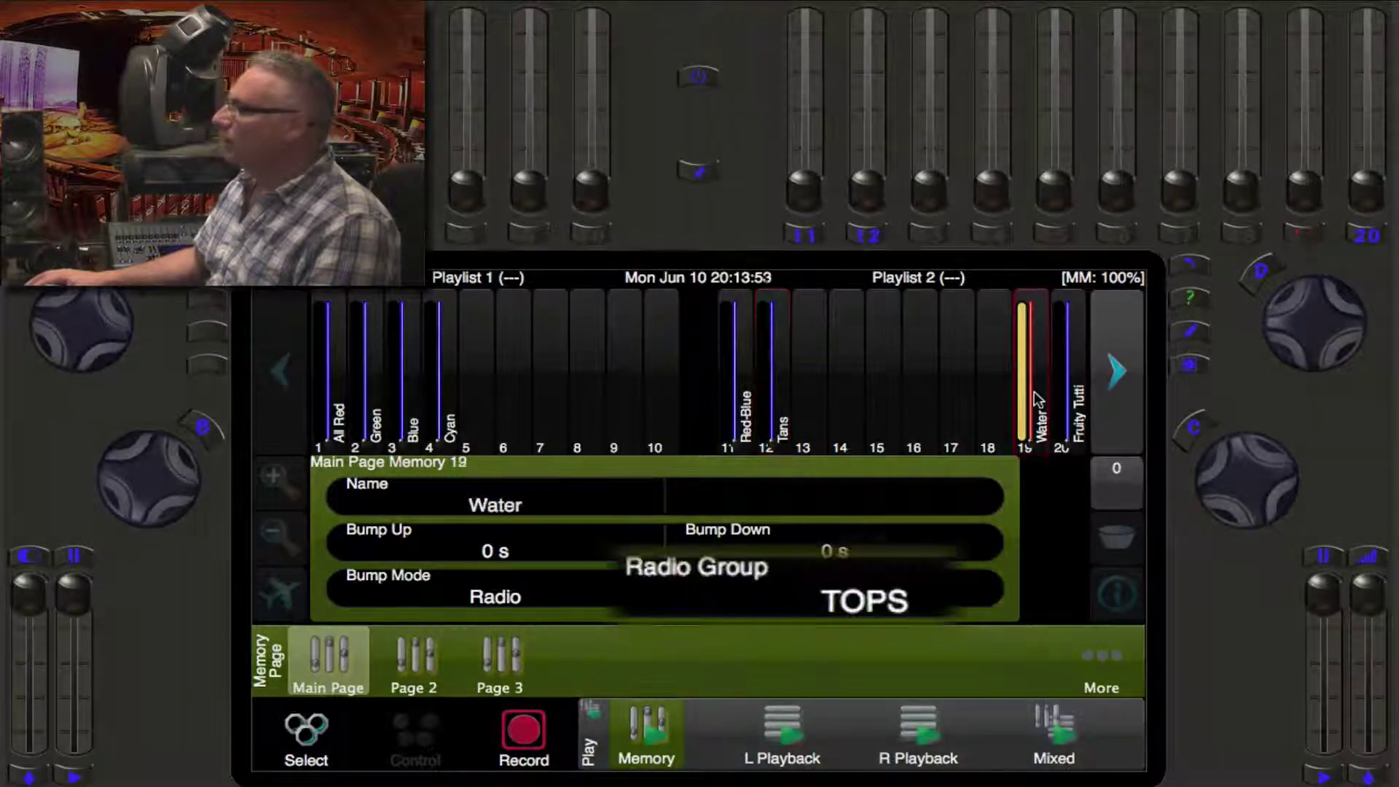
pyautogui.click(1079, 397)
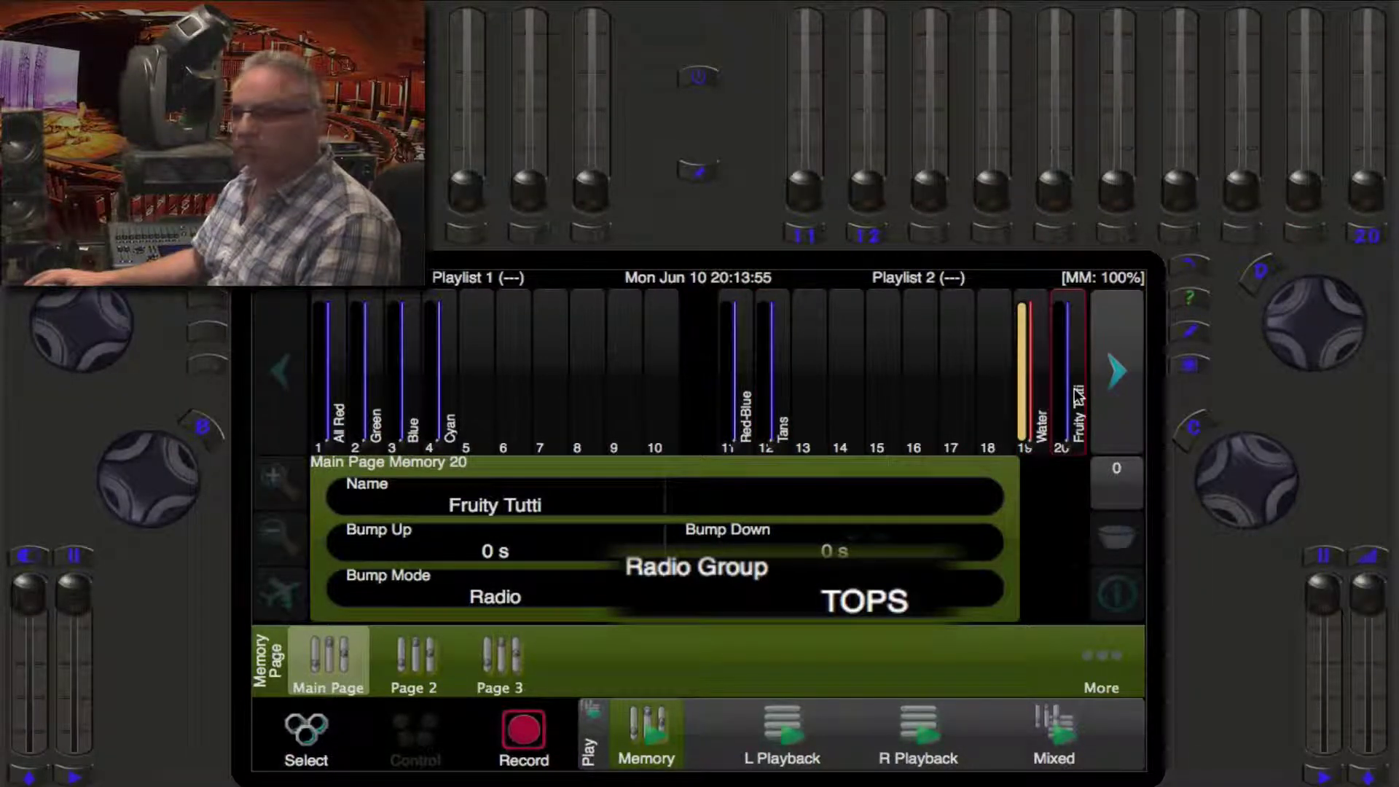
pyautogui.click(321, 739)
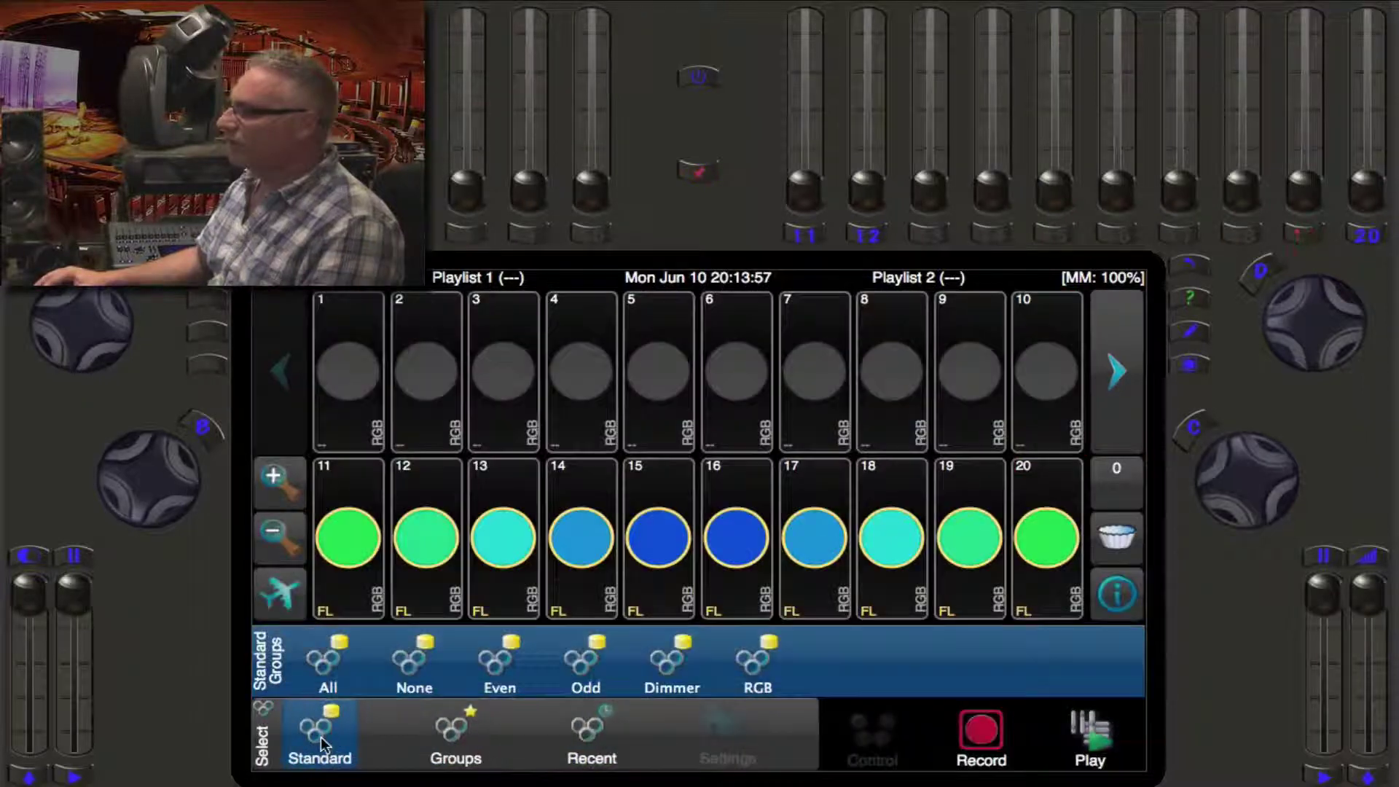